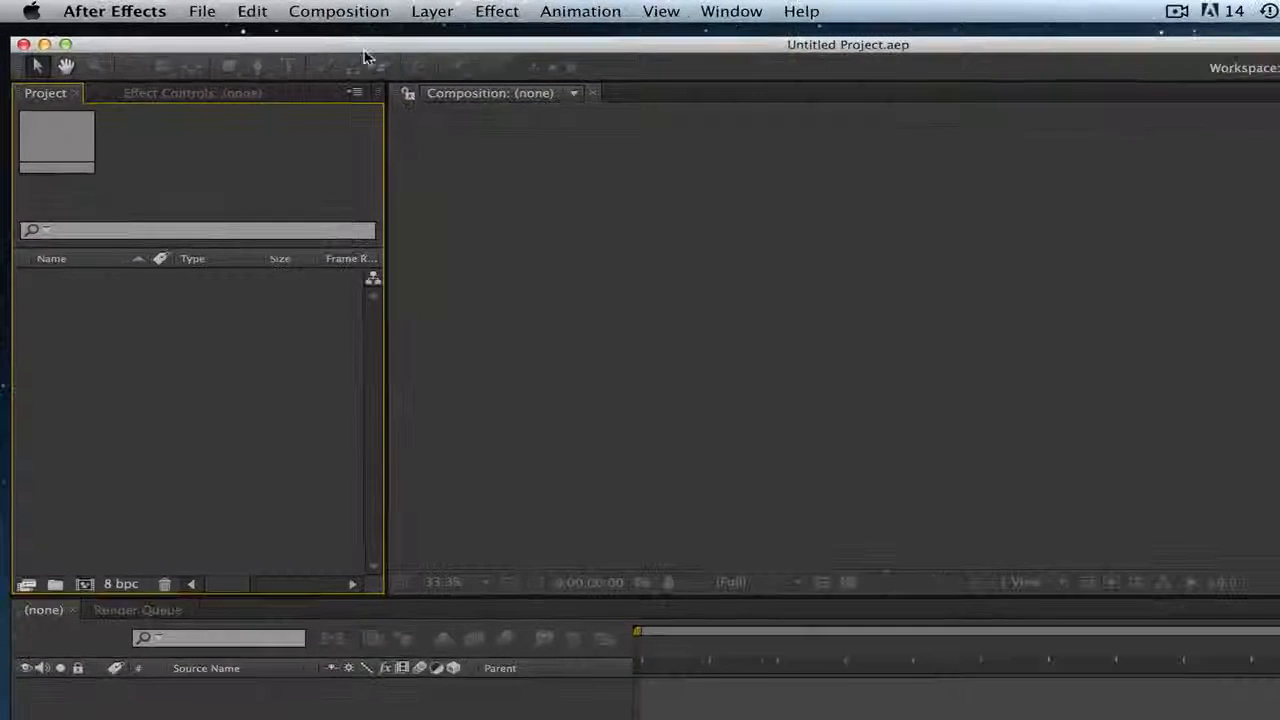
- Start a new composition and name it Tutorial
left_click(257, 12)
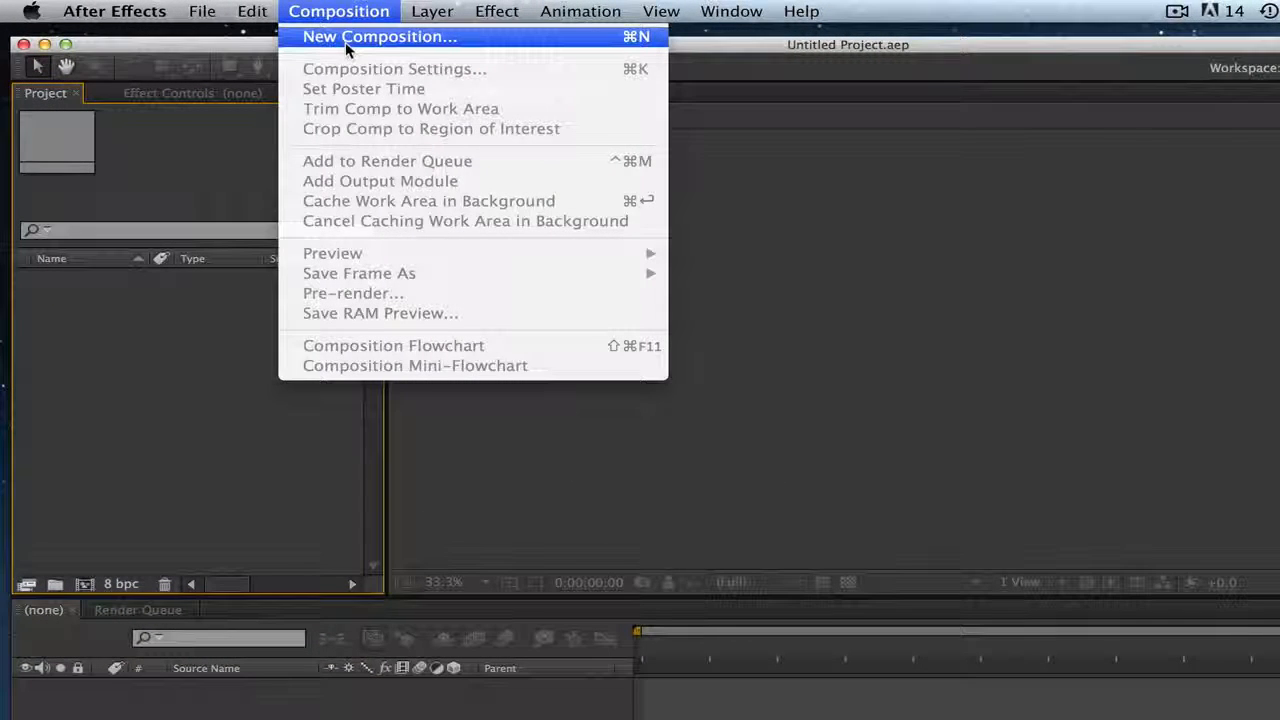
left_click(346, 40)
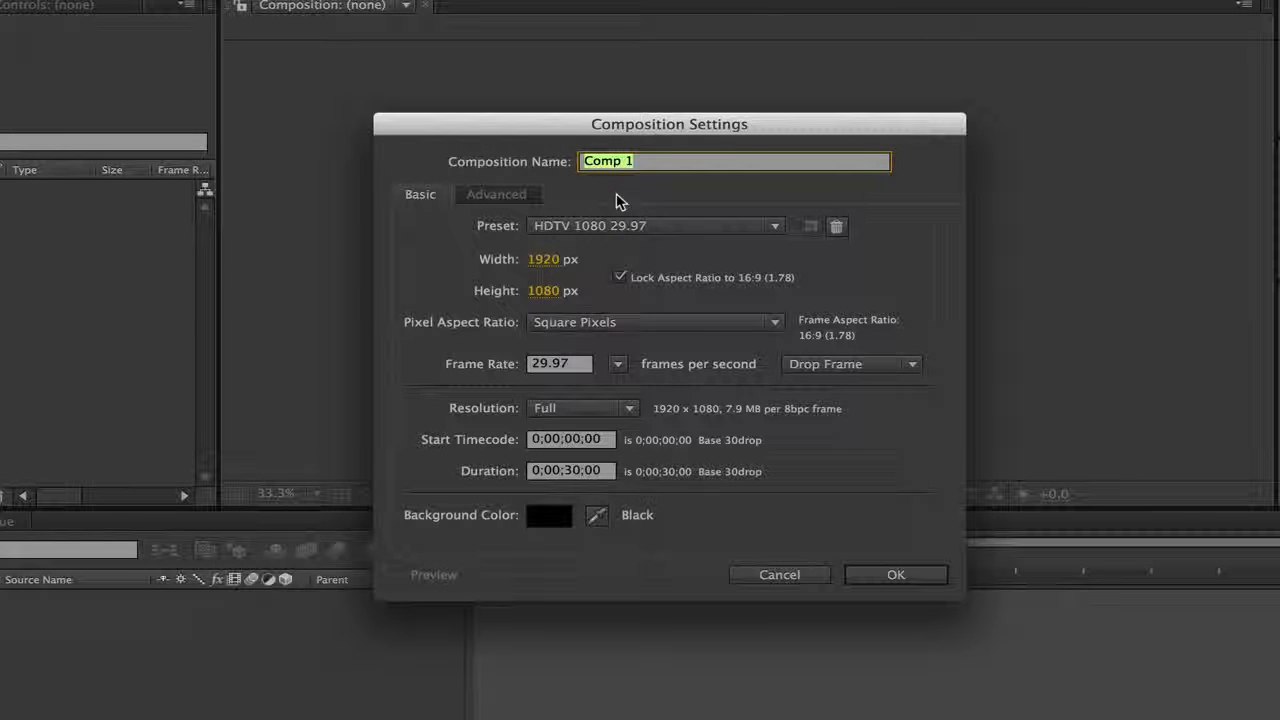
type("Tutori")
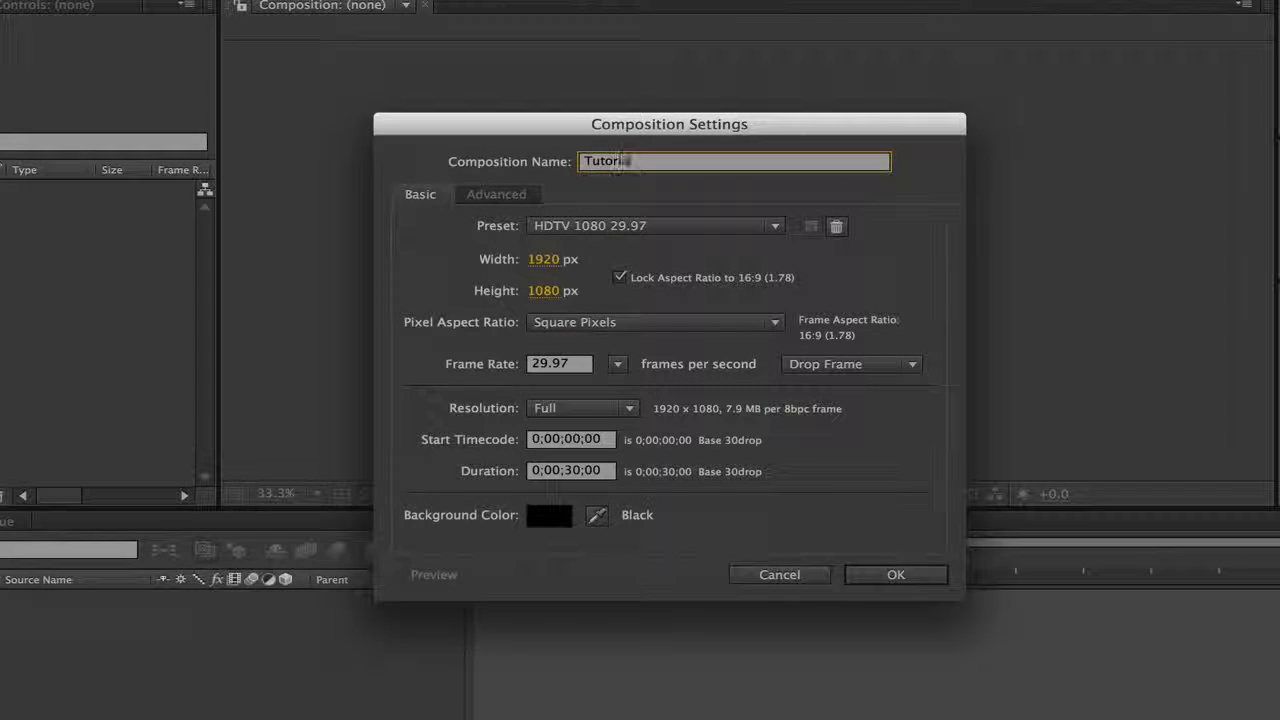
type("al")
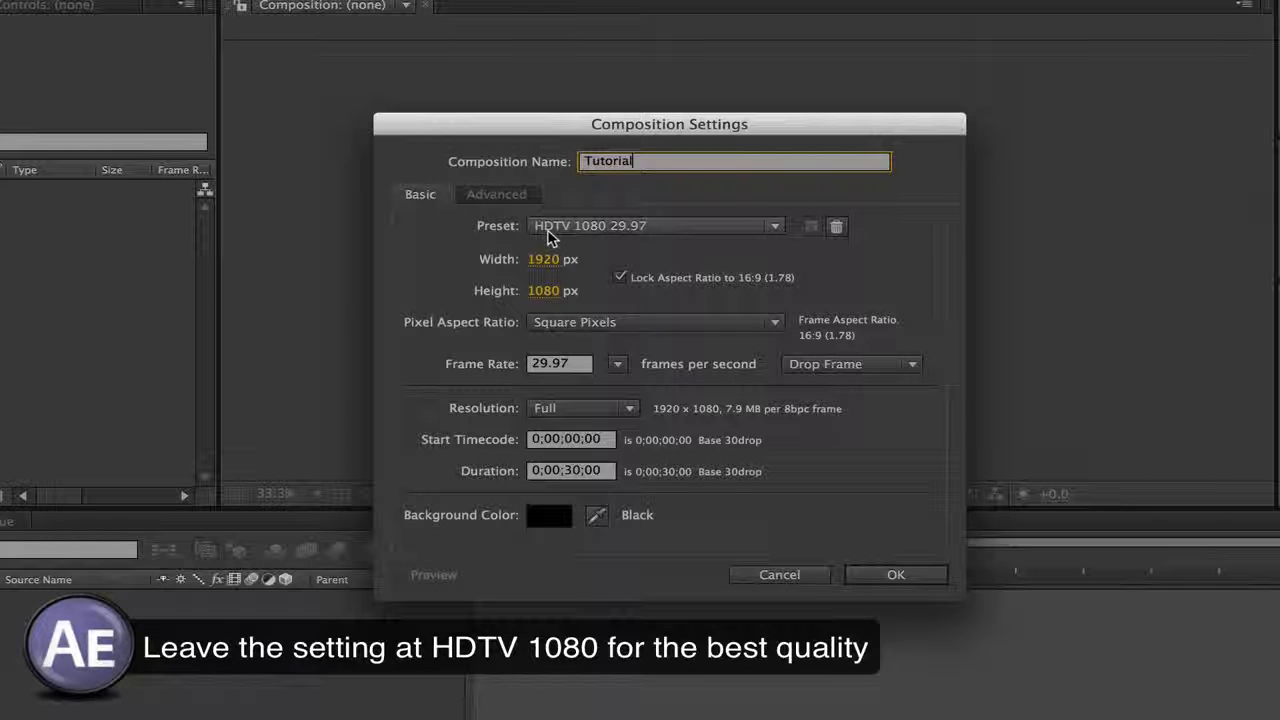
- Choose the HDTV 1080 29.97 preset for the new composition and create it
left_click(560, 230)
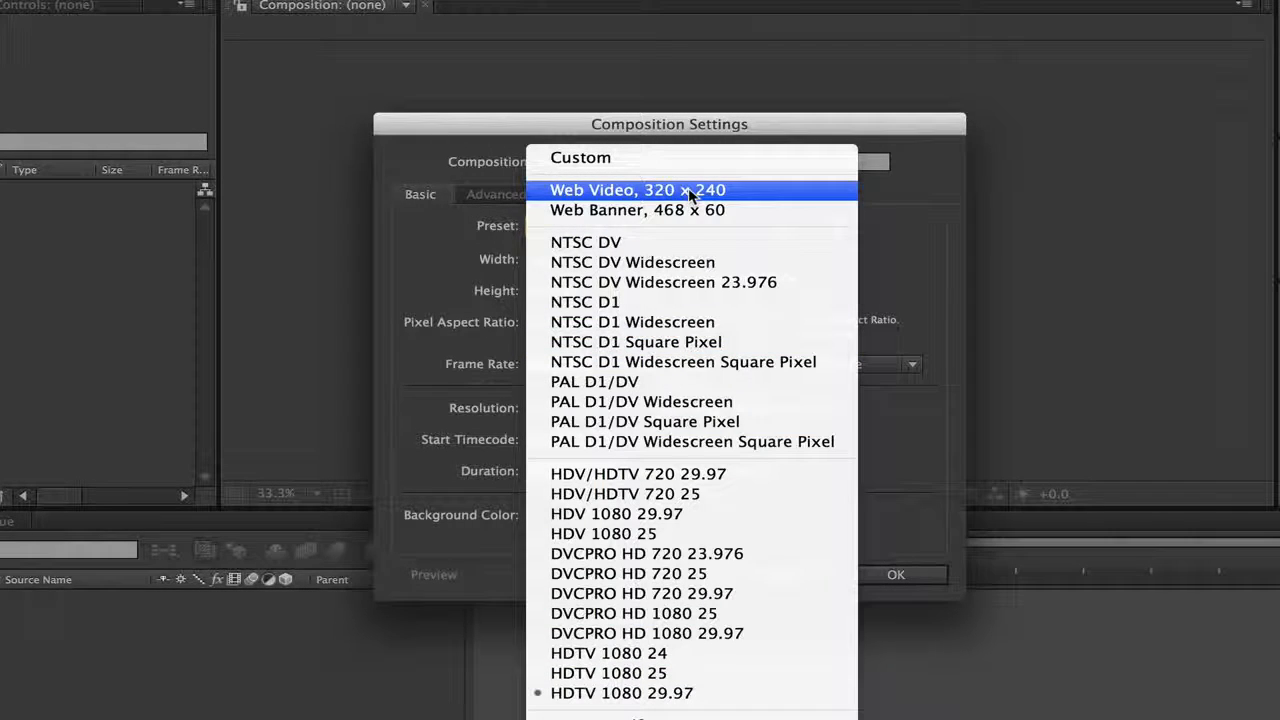
left_click(596, 161)
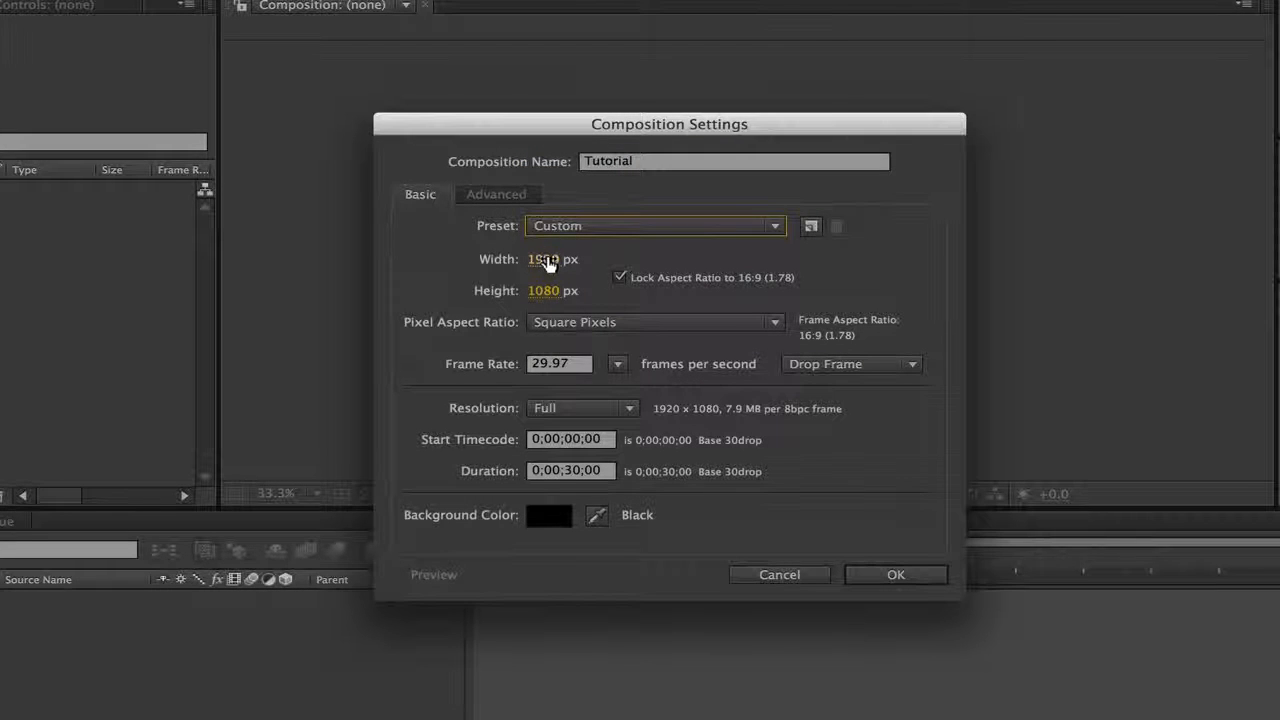
mouse_move(548, 262)
left_mouse_down()
mouse_move(530, 260)
mouse_move(551, 271)
left_mouse_up()
left_click(581, 234)
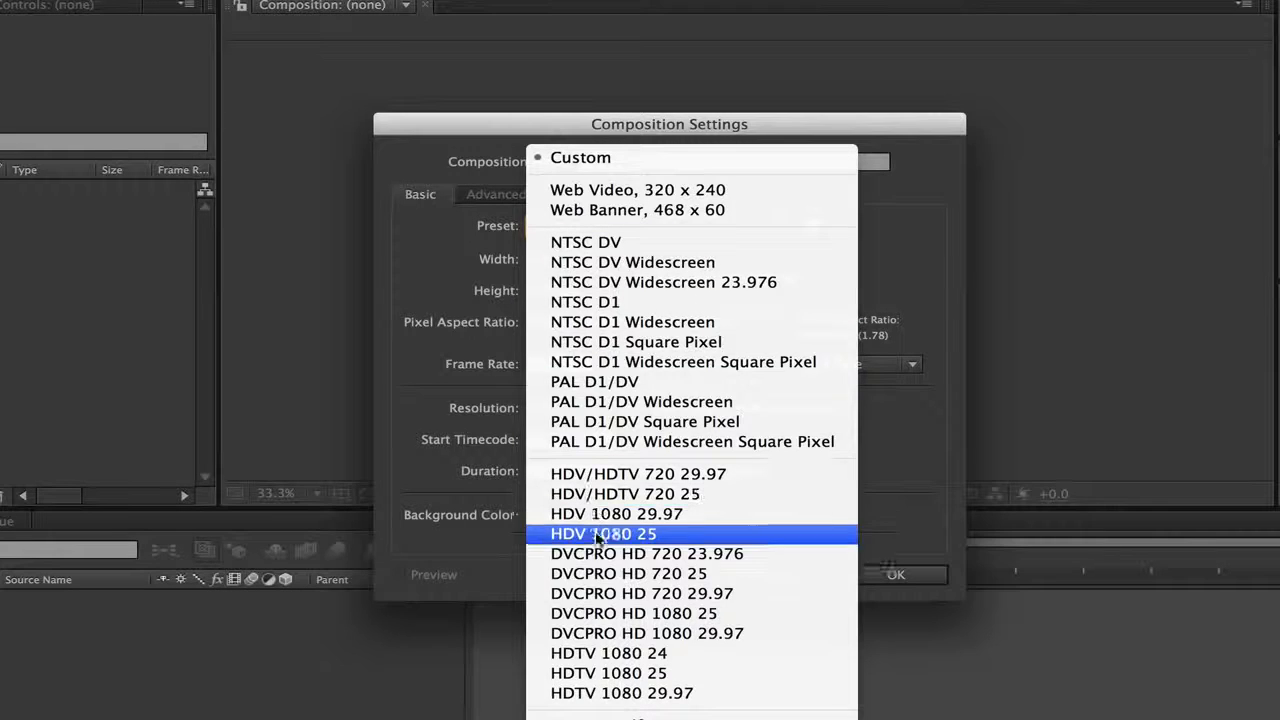
left_click(600, 693)
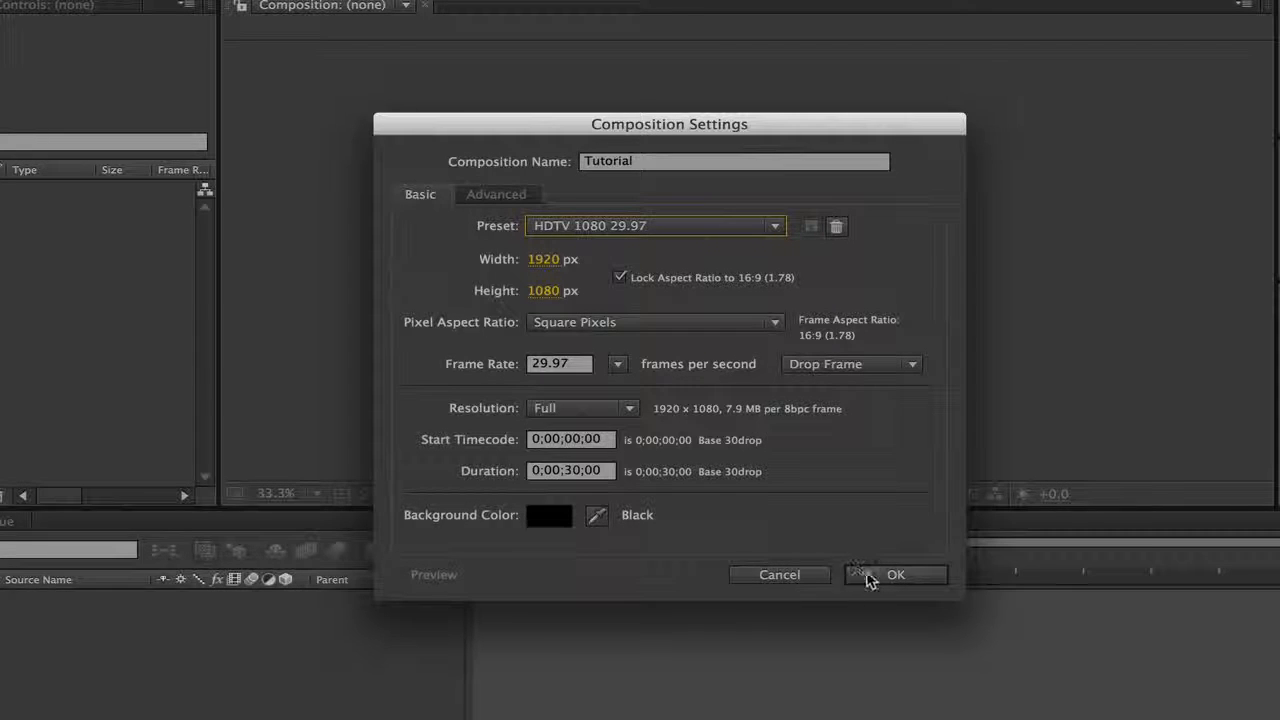
left_click(868, 576)
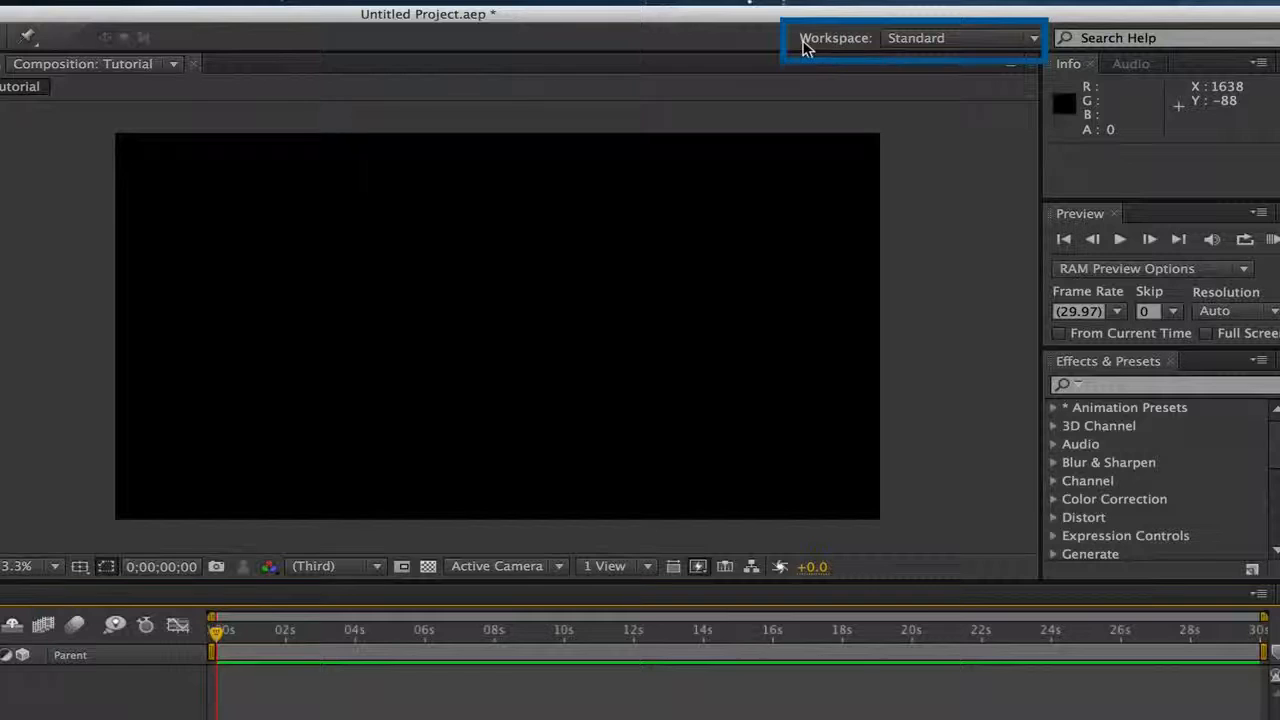
- Try the All Panels workspace and return to the Standard workspace
left_click(923, 45)
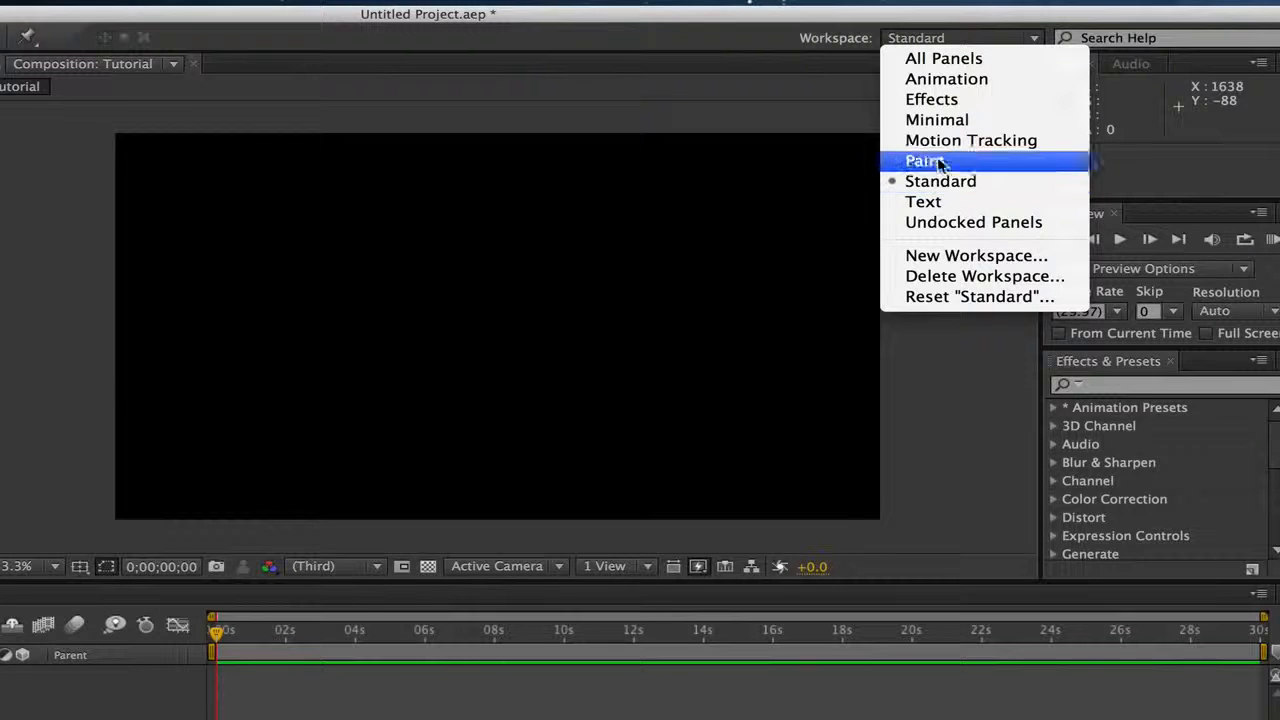
left_click(951, 62)
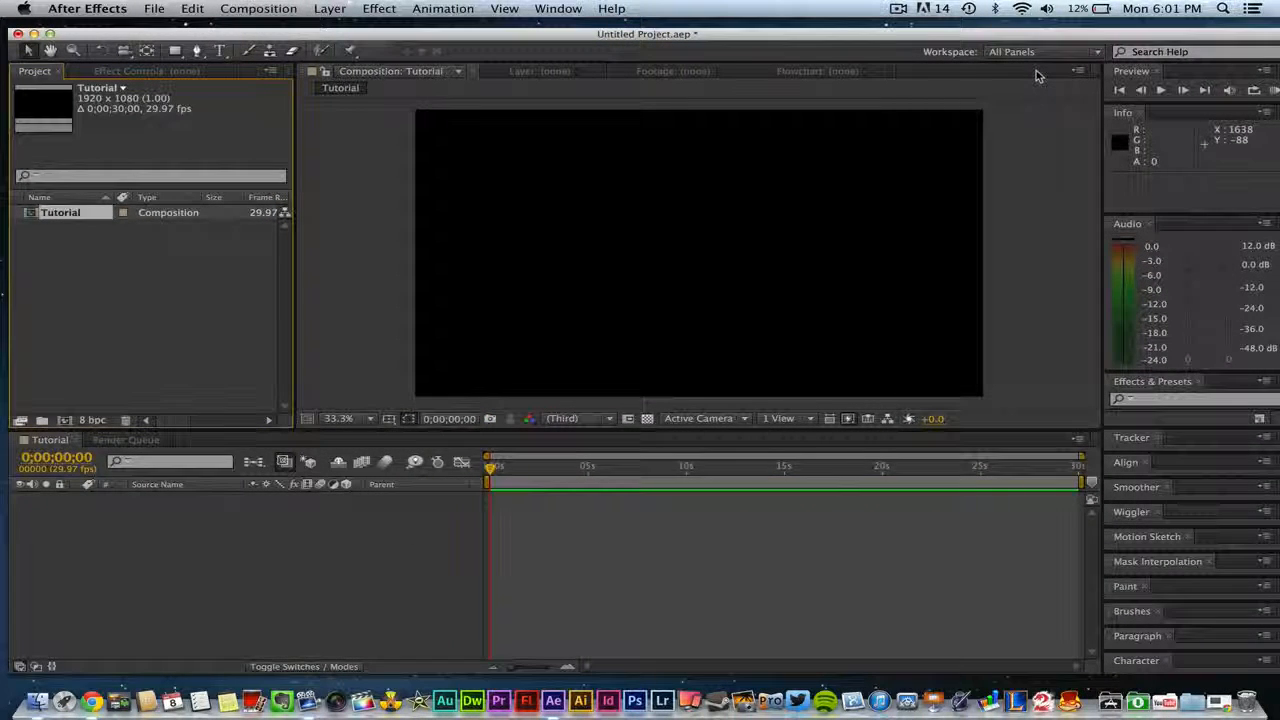
left_click(1030, 51)
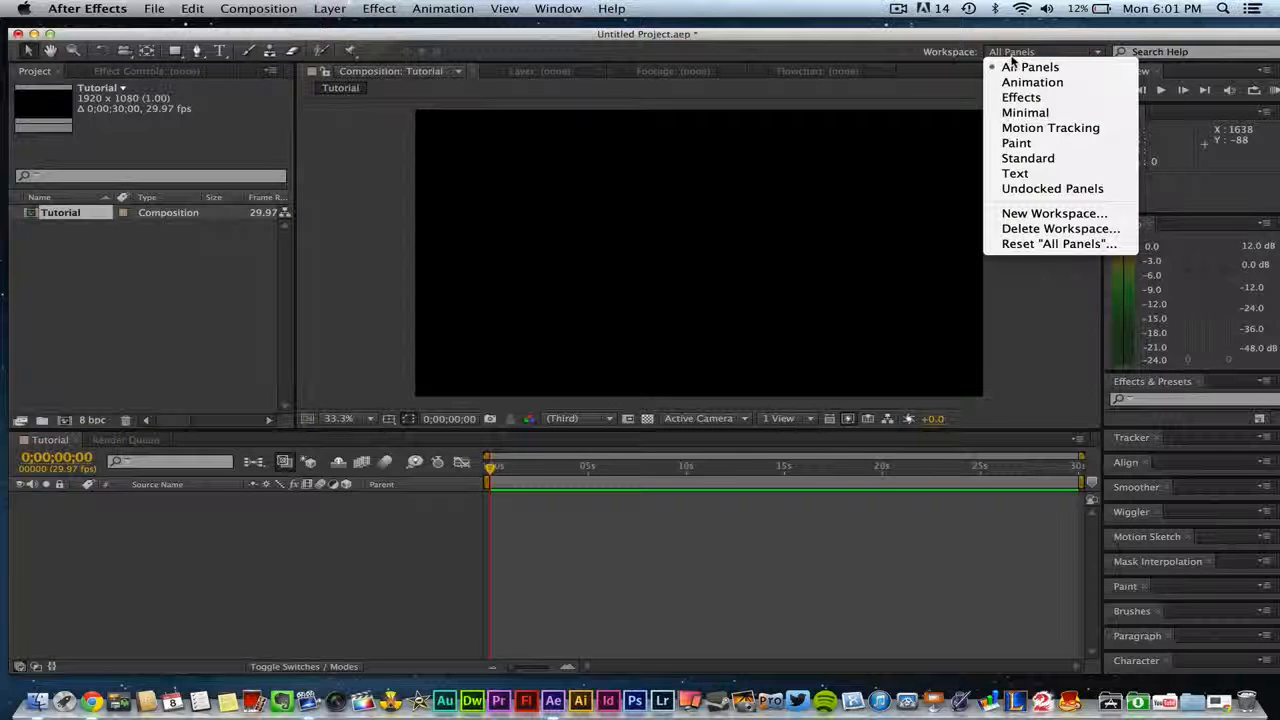
left_click(1018, 158)
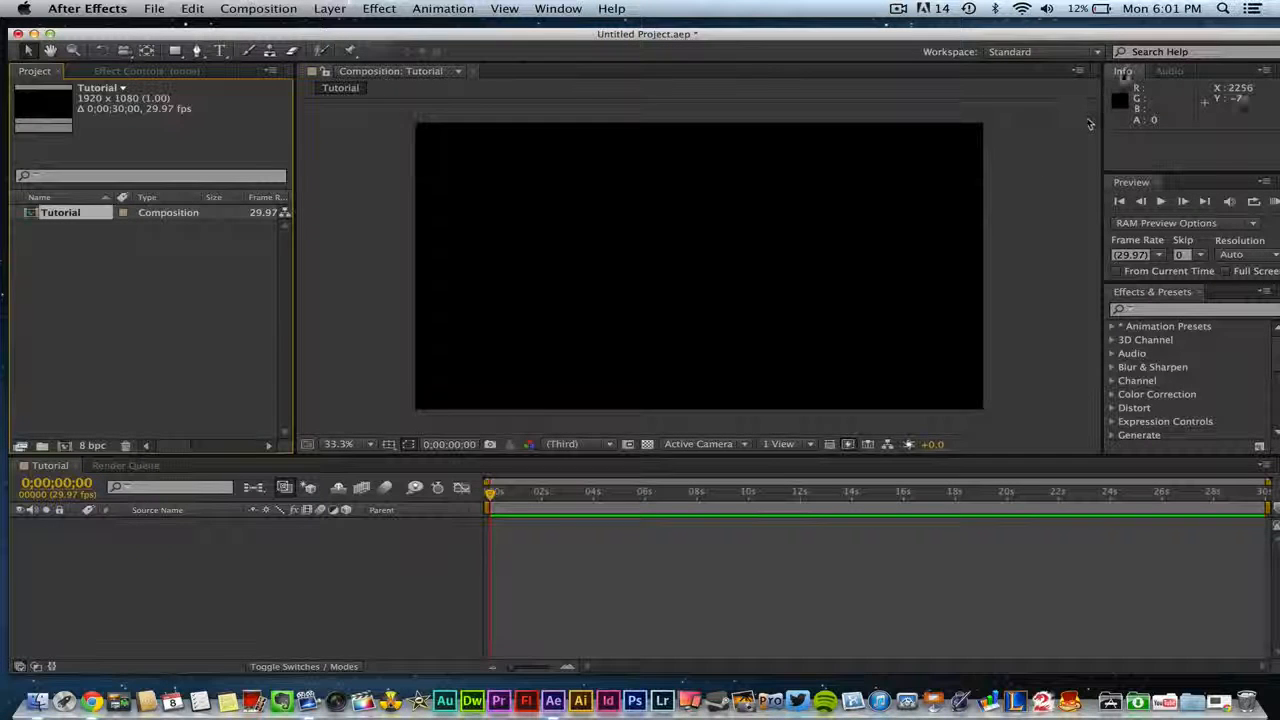
mouse_move(1124, 72)
left_mouse_down()
mouse_move(1054, 106)
mouse_move(870, 100)
mouse_move(1180, 88)
mouse_move(829, 194)
mouse_move(866, 77)
mouse_move(1124, 86)
left_mouse_up()
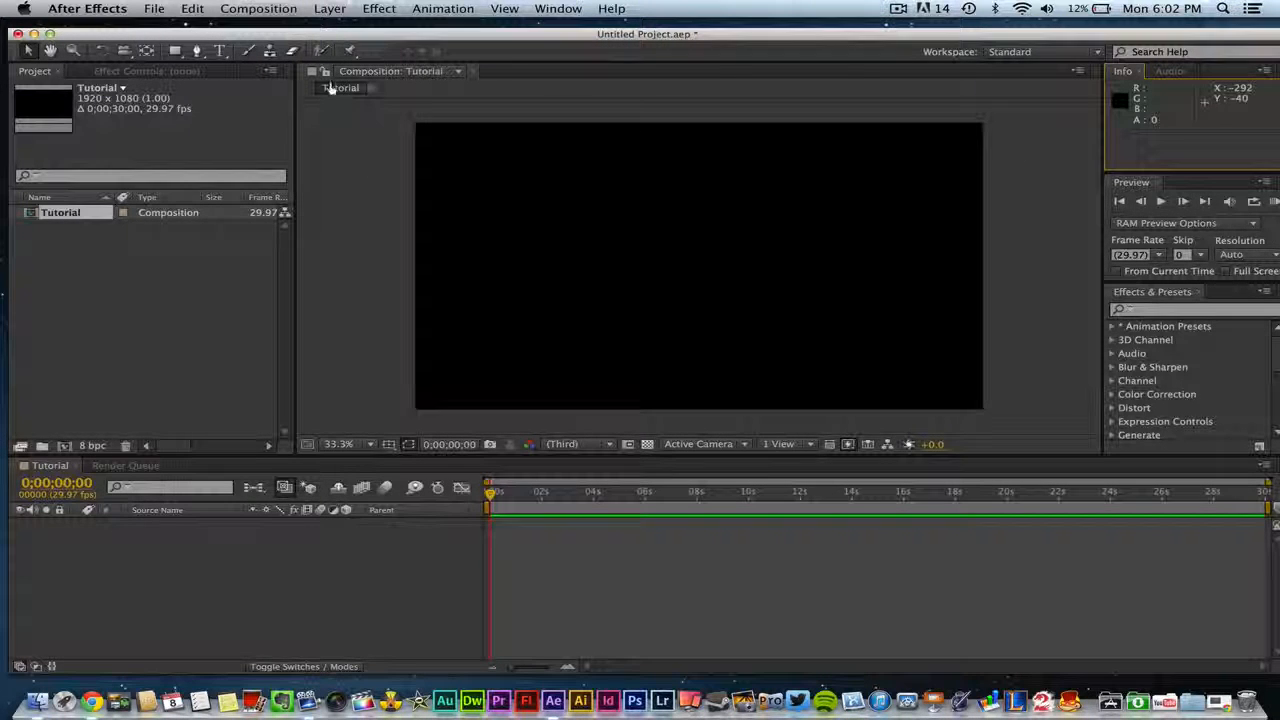
left_click_drag(331, 88, 115, 96)
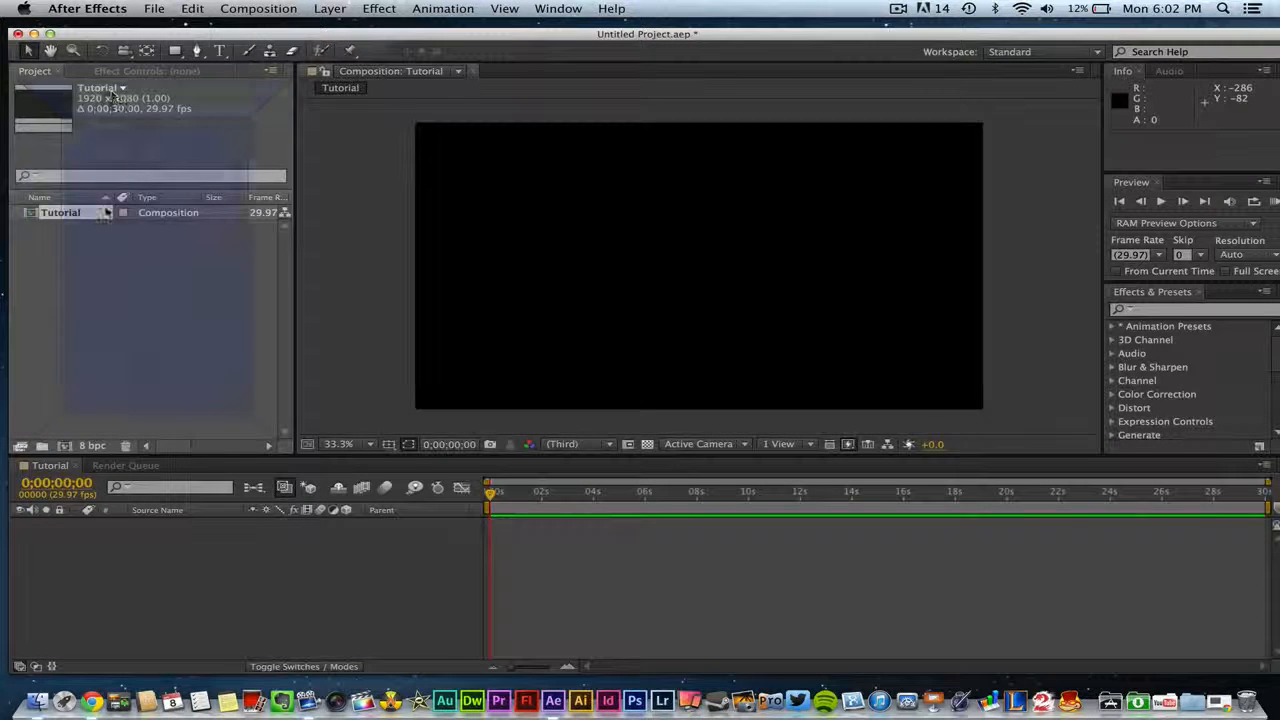
left_click_drag(106, 212, 362, 74)
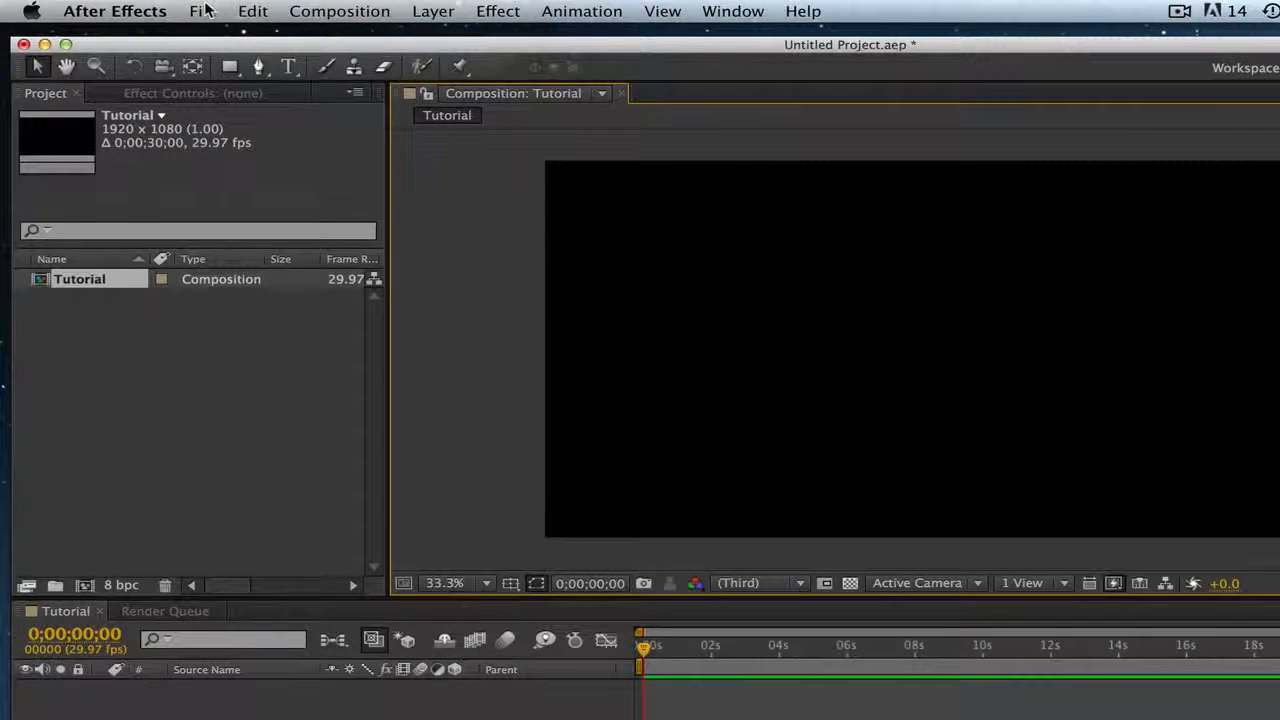
- Import aa TechGuru Intro.mp4 and the first 120514 "final" MP4 video from the Intro/Outro Vids folder into the project
left_click(203, 11)
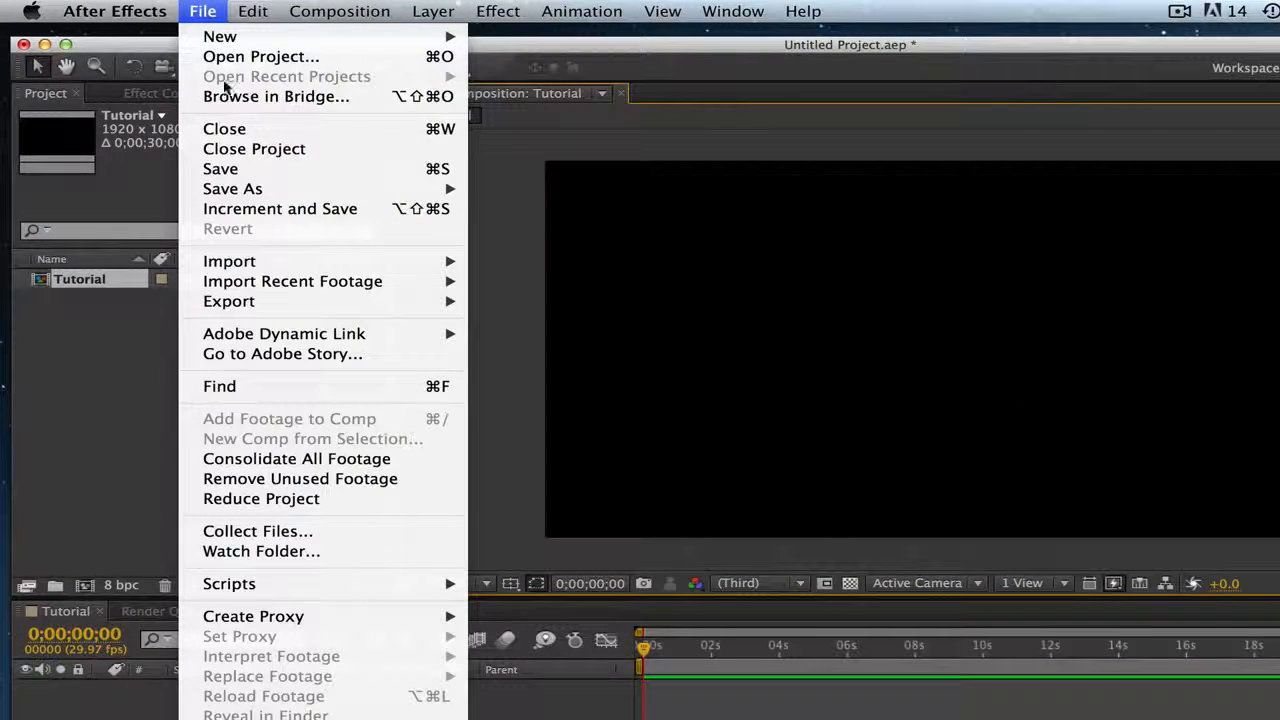
mouse_move(258, 261)
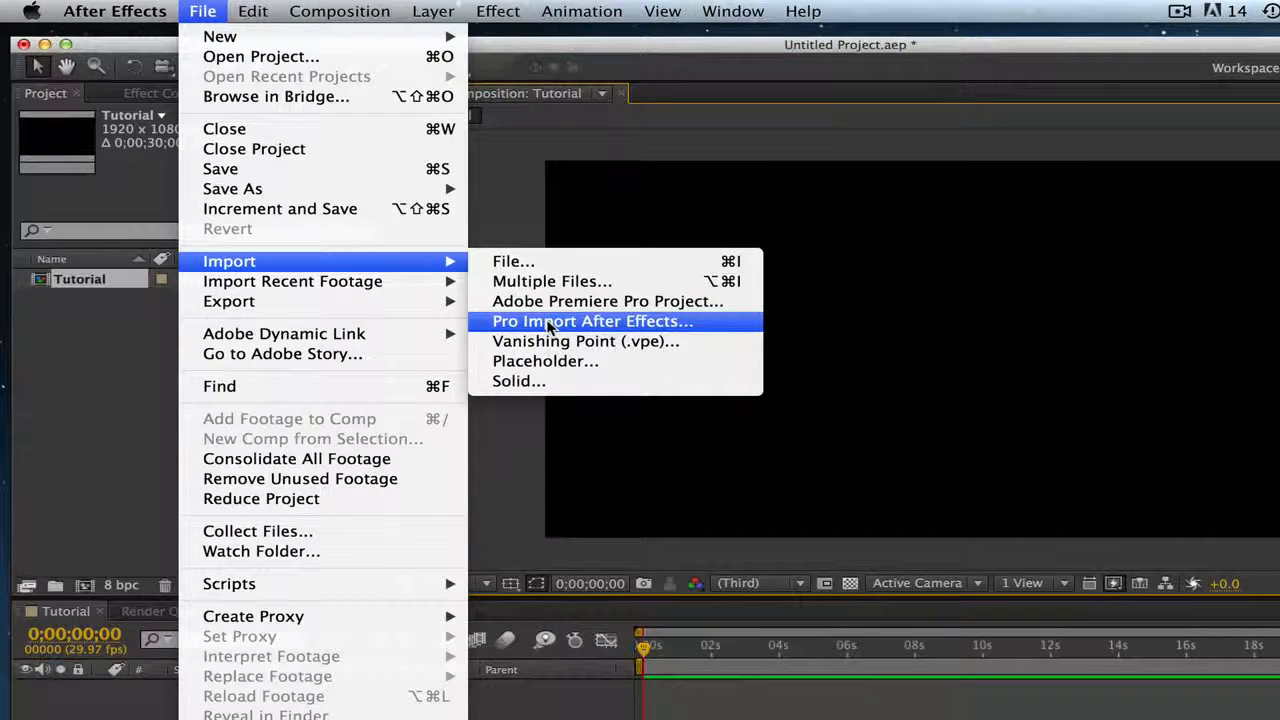
left_click(533, 266)
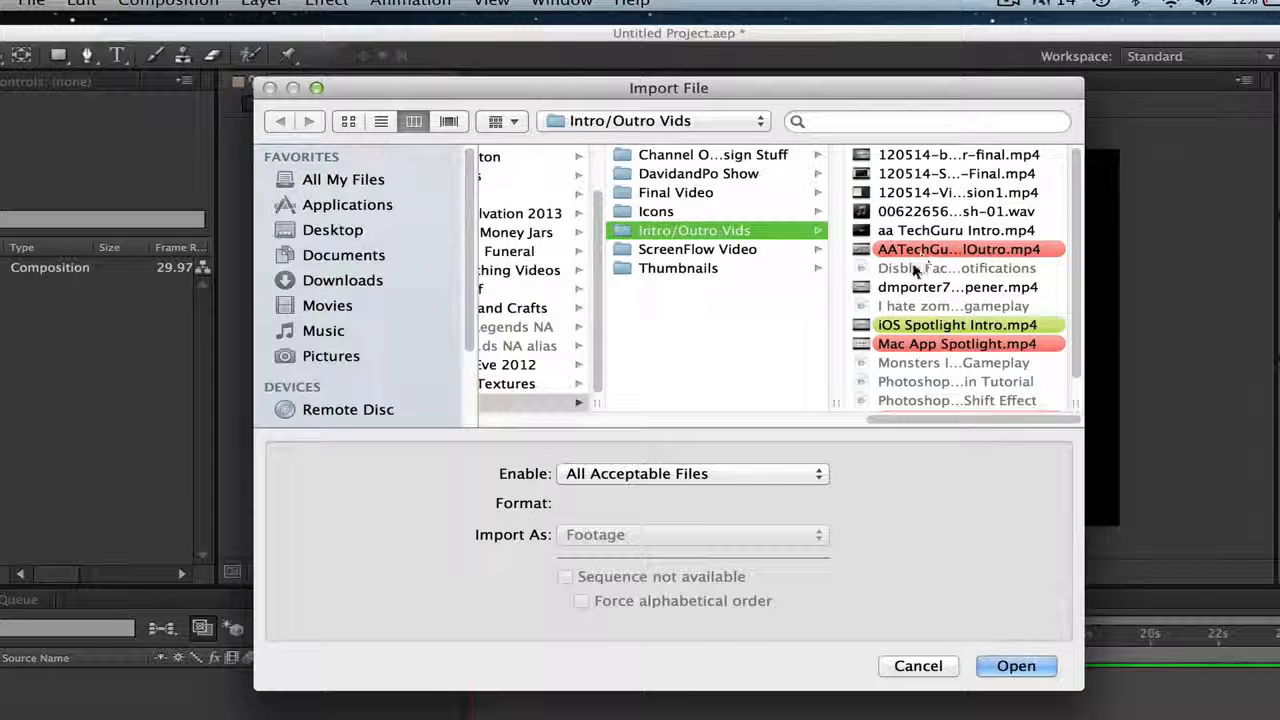
left_click(918, 231)
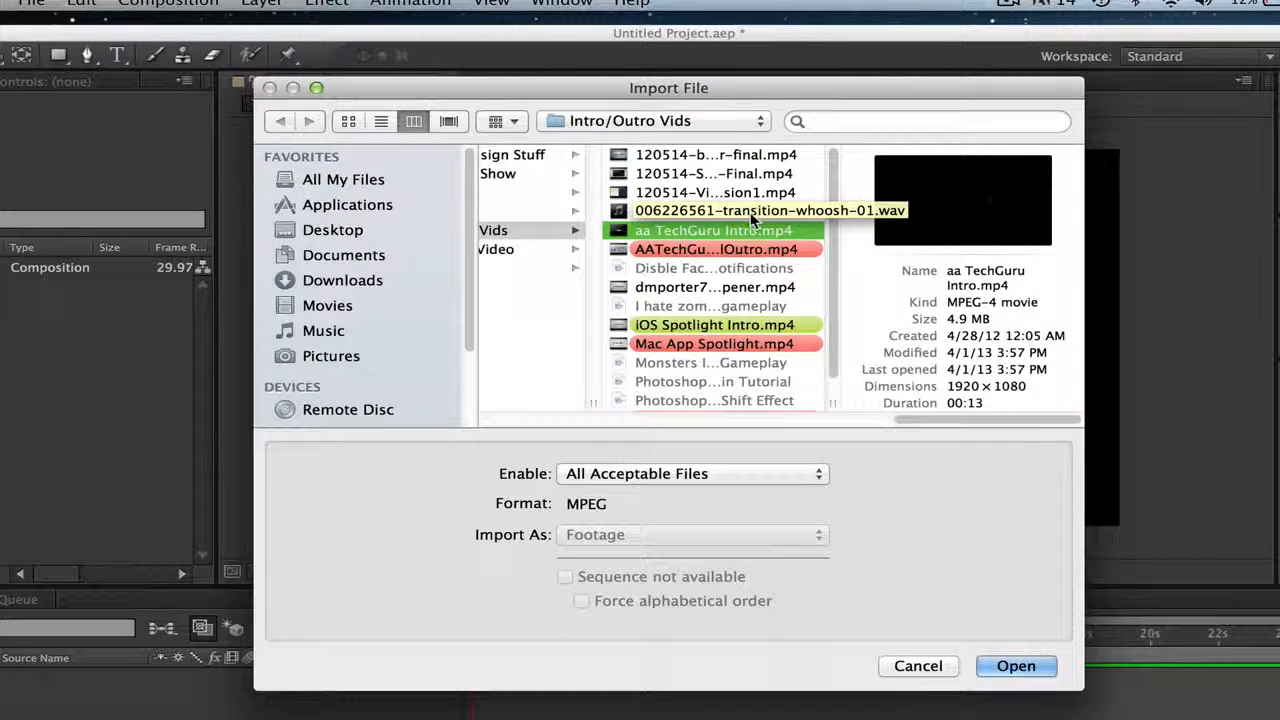
left_click(660, 156, "super")
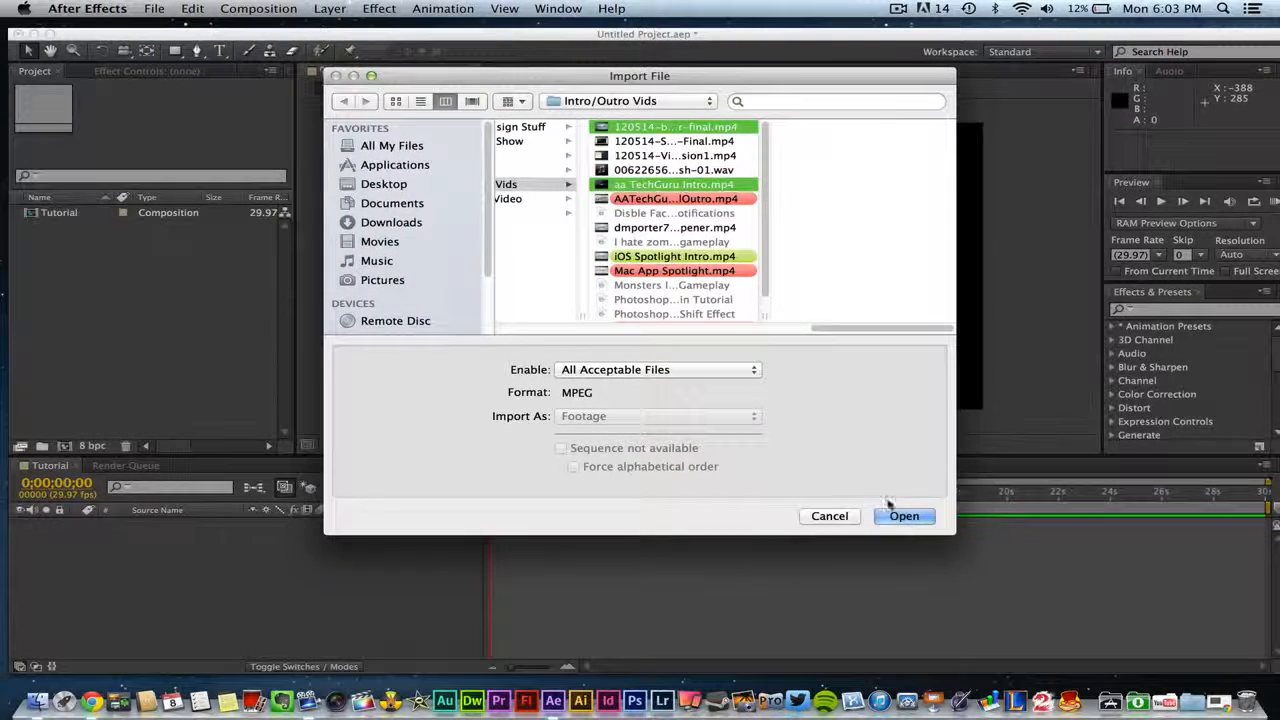
left_click(909, 520)
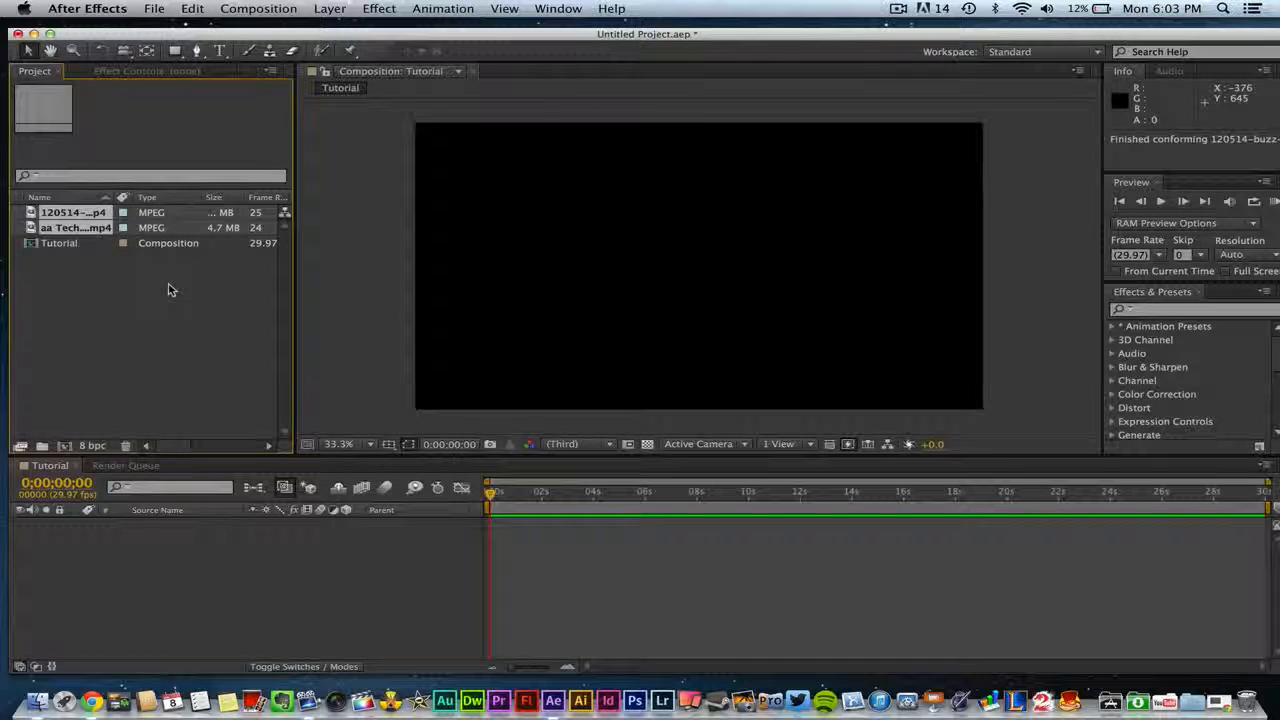
- Open aa TechGuru Intro.mp4 in the footage viewer to look at it and close the viewer
double_click(64, 229)
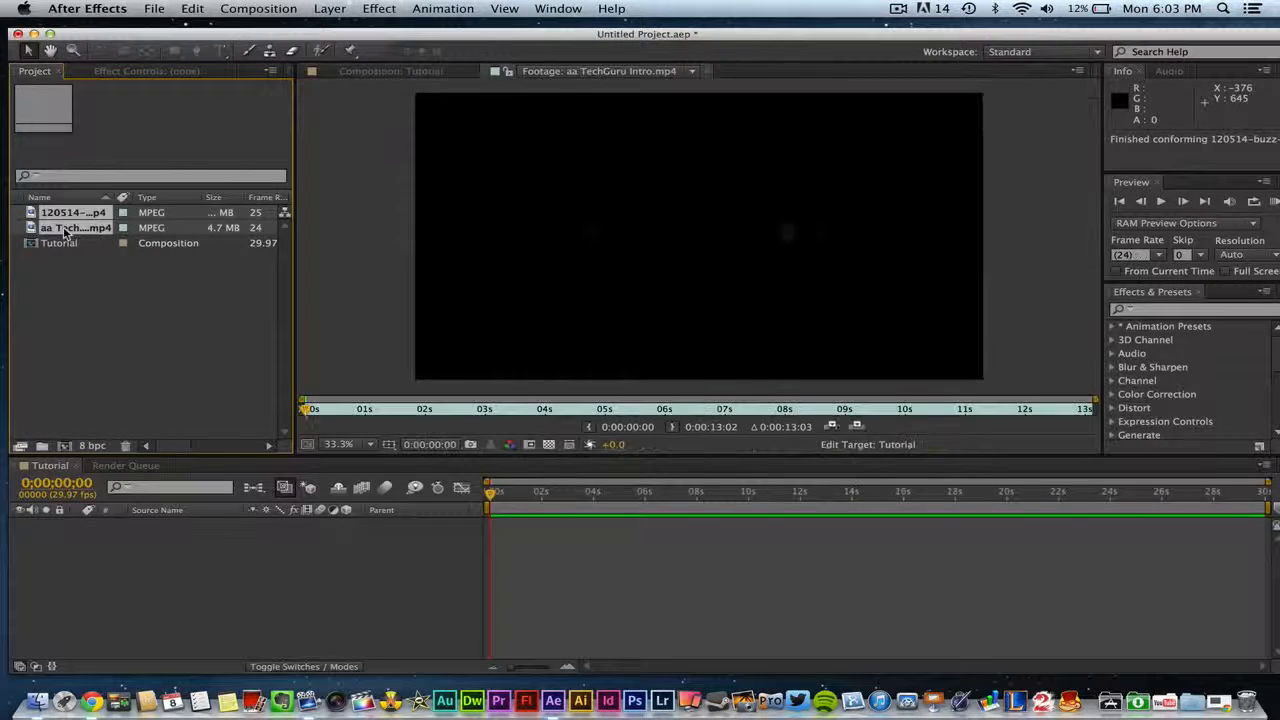
right_click(64, 231)
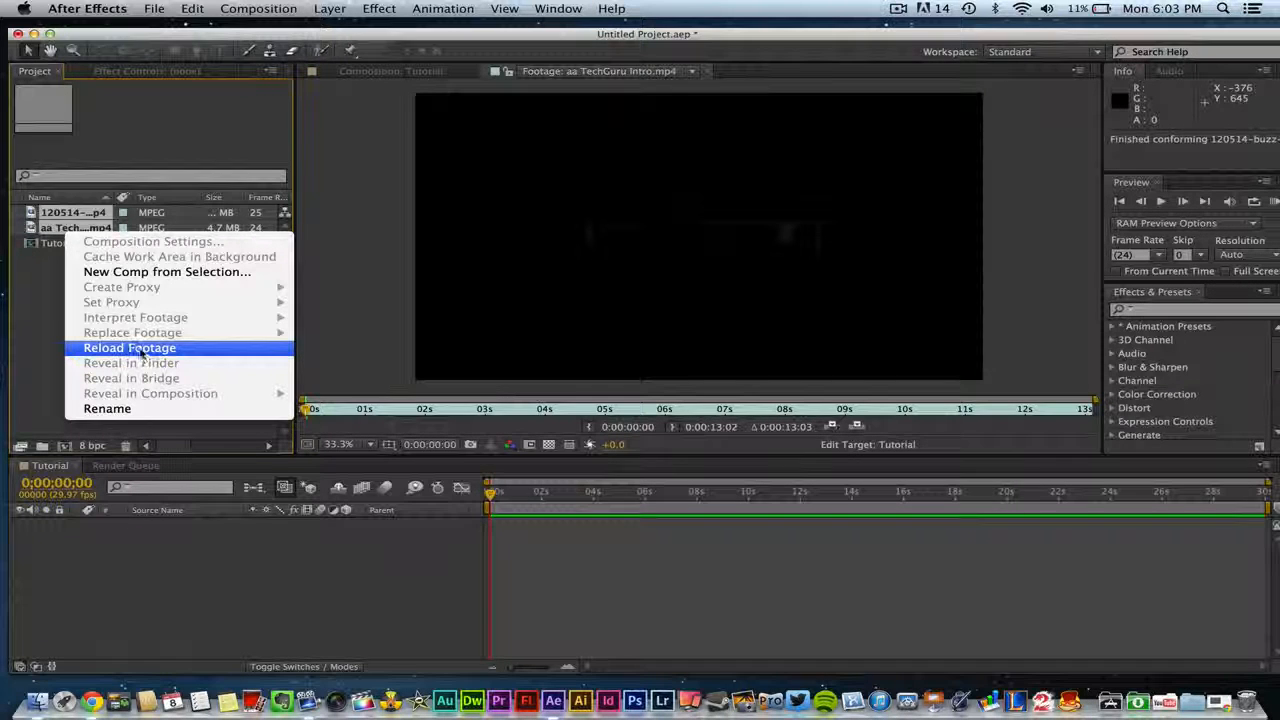
left_click(125, 412)
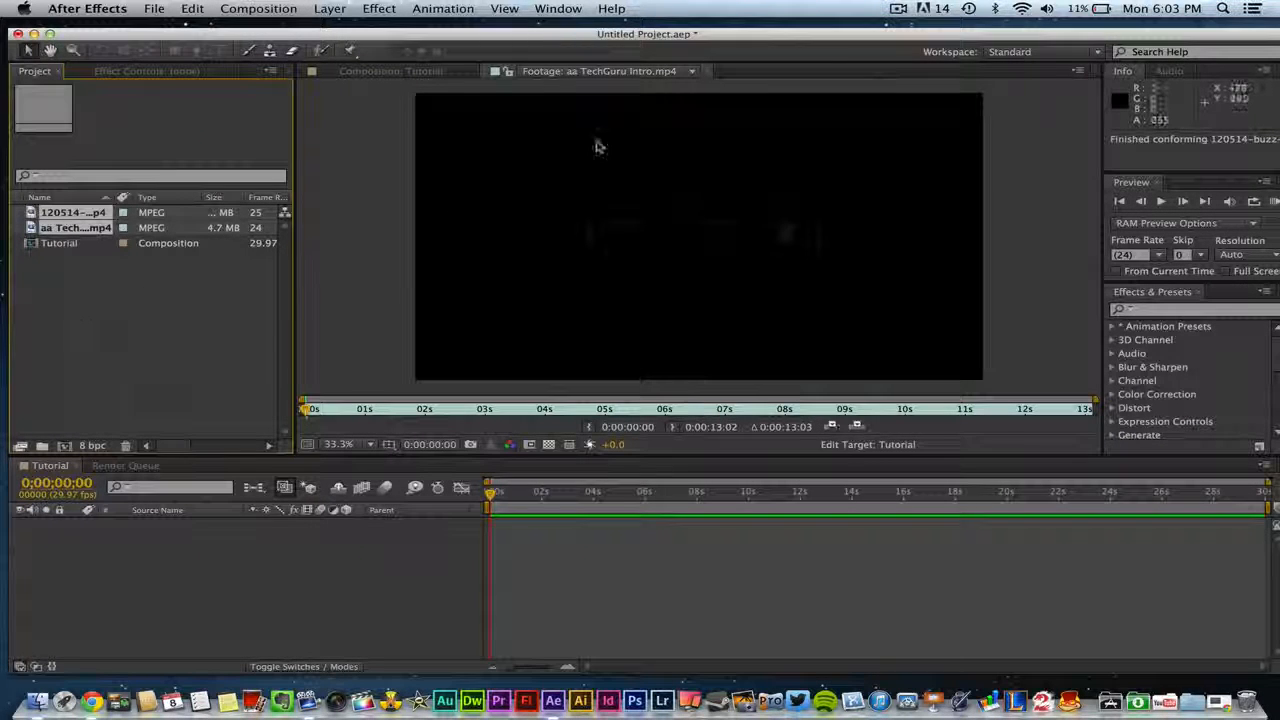
left_click(708, 77)
left_click(707, 75)
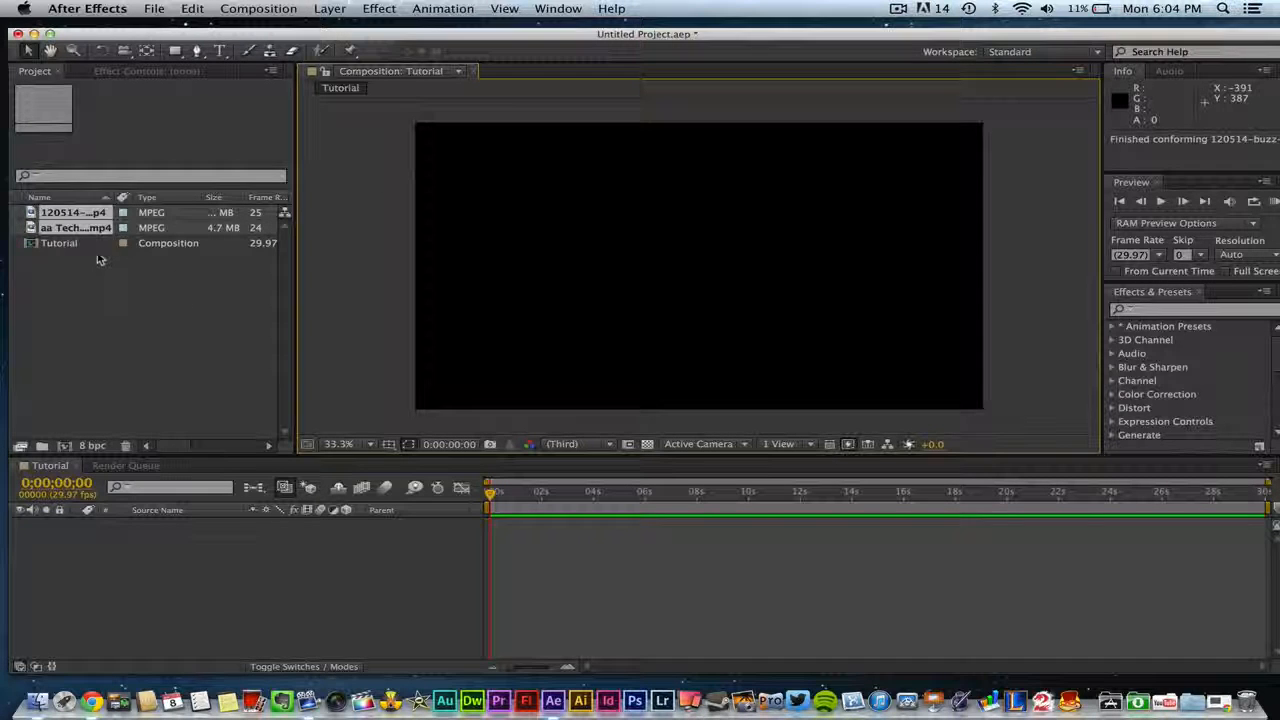
- Label the imported 120514 video Blue and aa TechGuru Intro.mp4 Yellow in the project
left_click(122, 213)
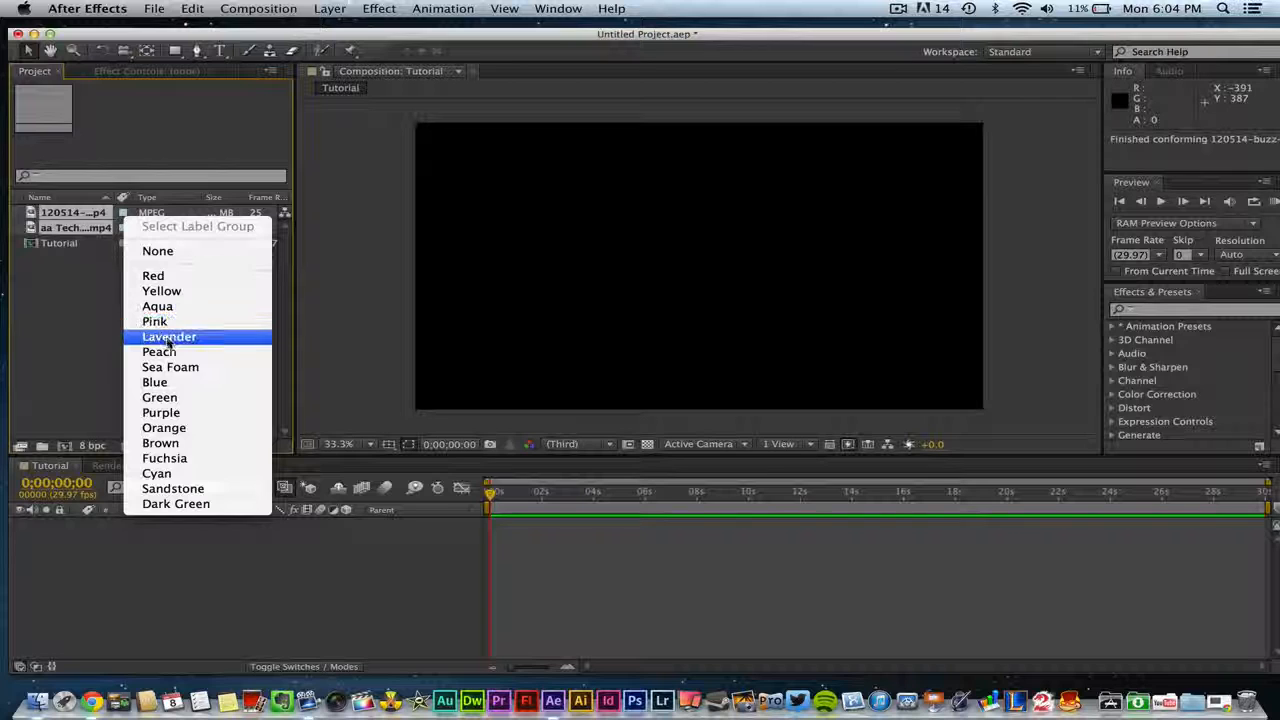
left_click(168, 378)
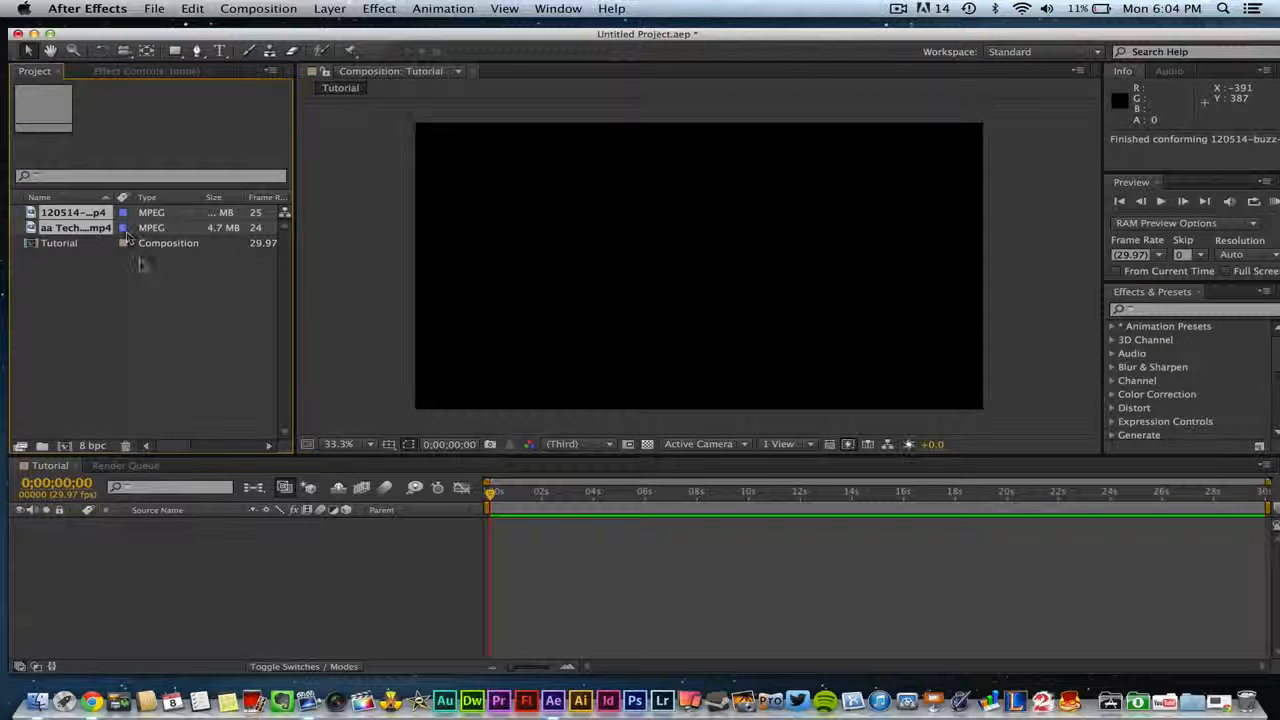
left_click(155, 304)
left_click(124, 228)
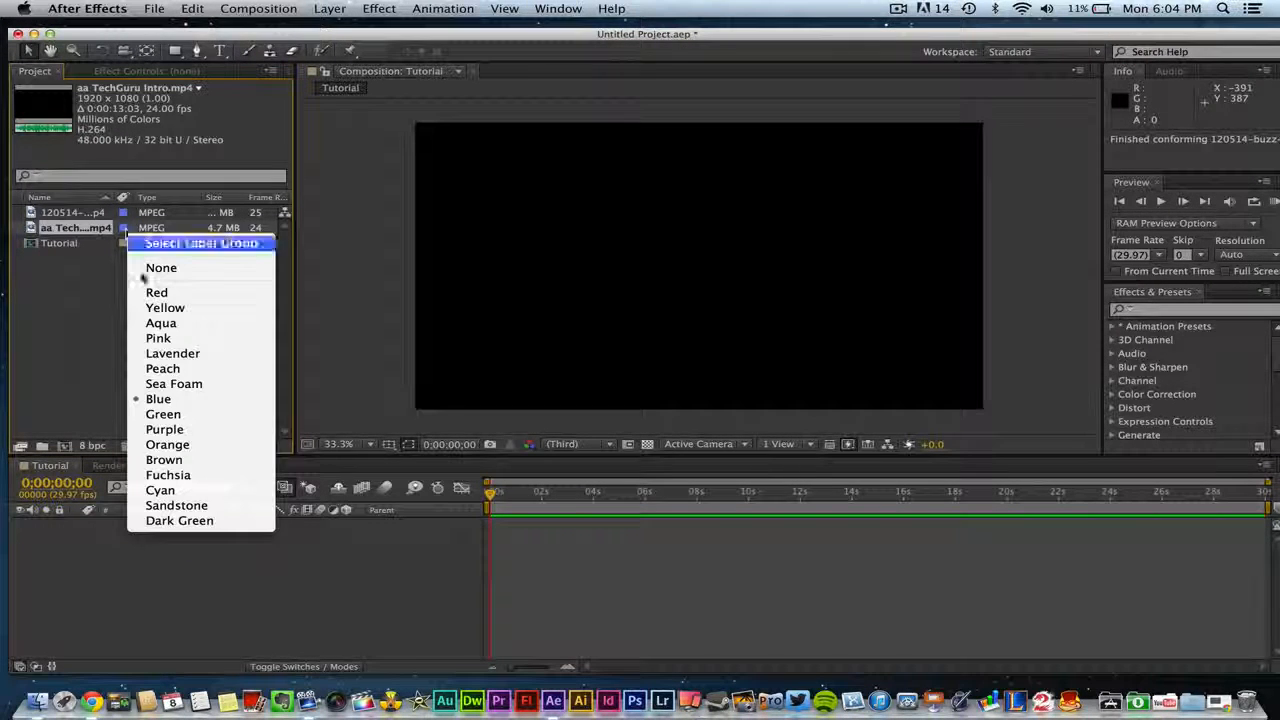
left_click(163, 308)
left_click(121, 330)
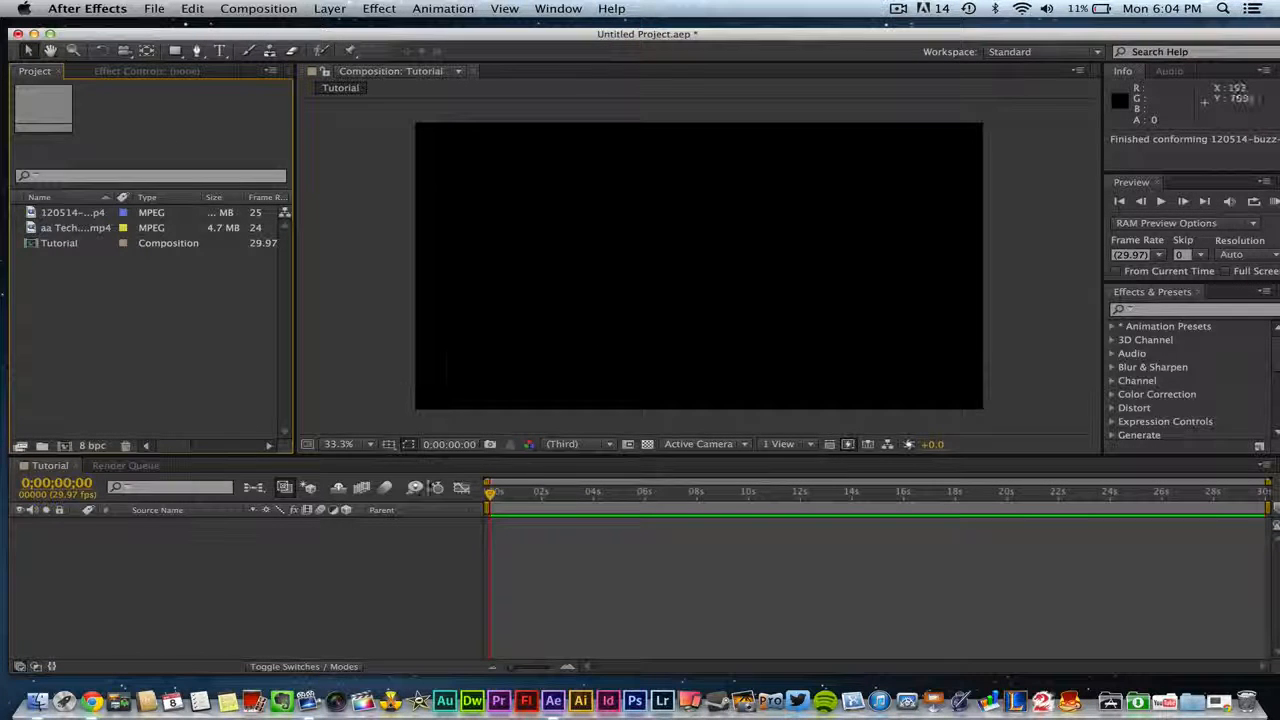
- Place aa TechGuru Intro.mp4 centred in the Tutorial composition and play it back
left_click(366, 279)
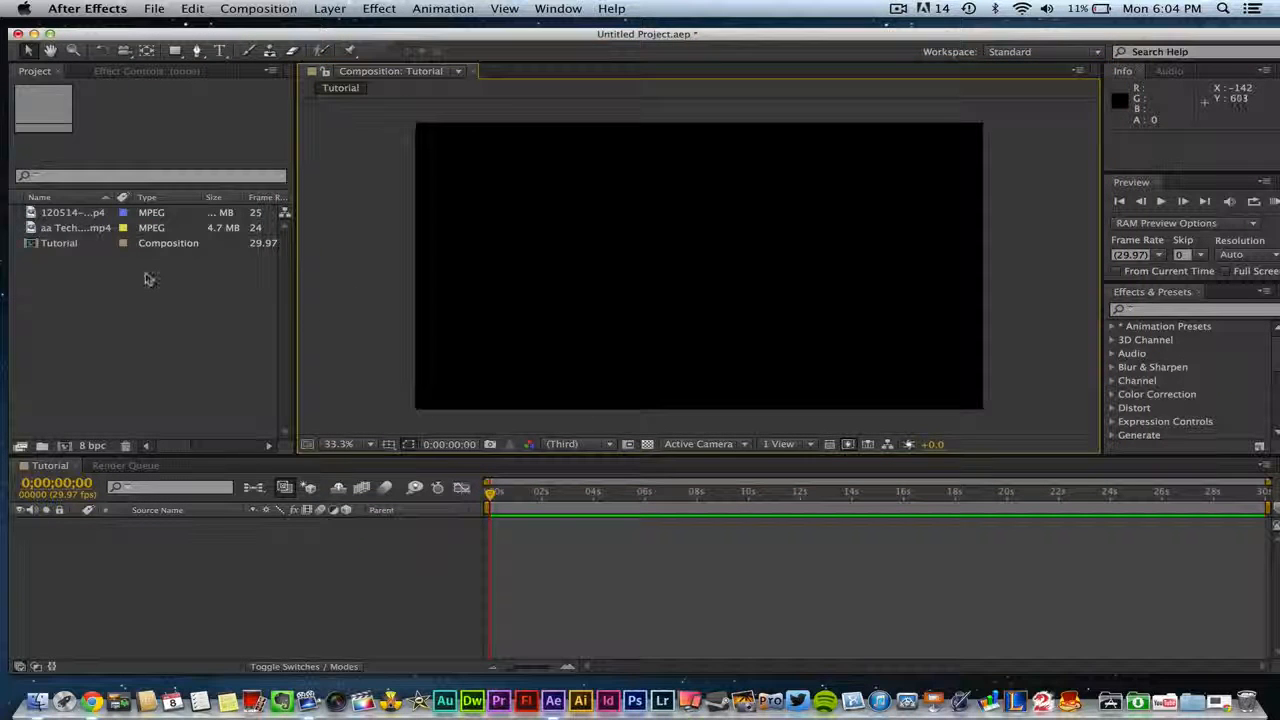
left_click(76, 229)
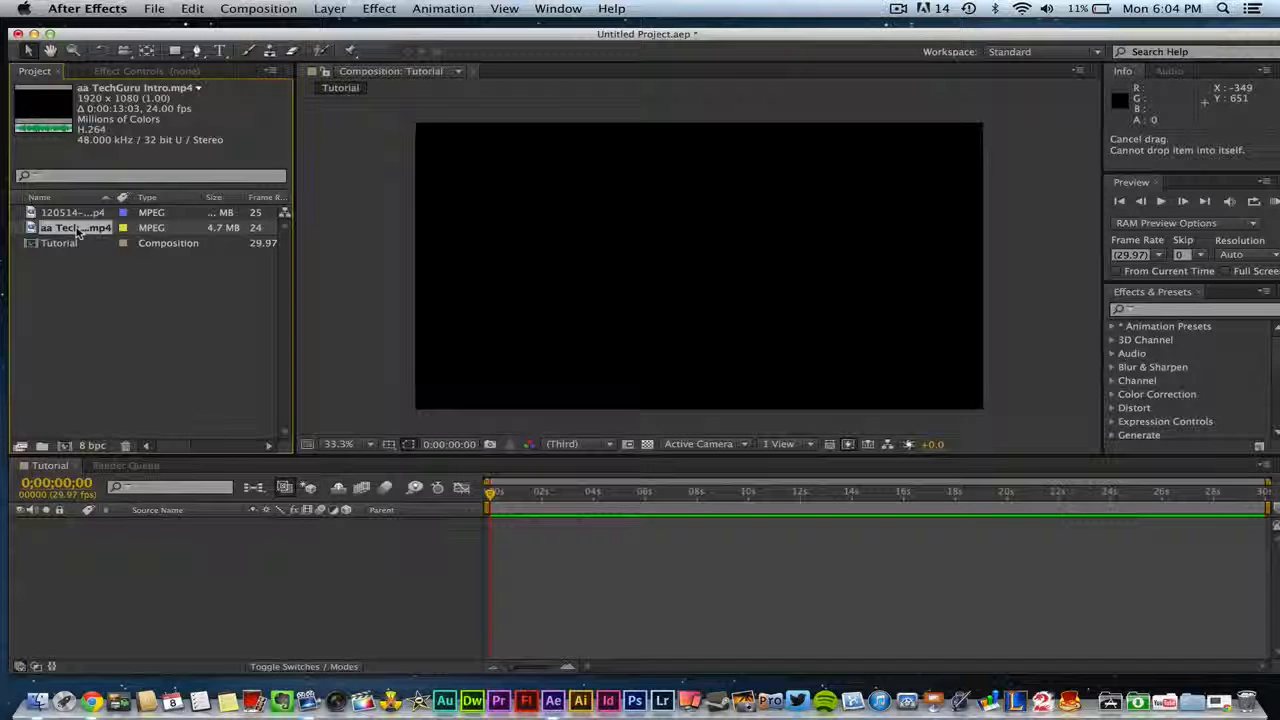
mouse_move(76, 229)
left_mouse_down()
mouse_move(480, 390)
mouse_move(563, 497)
mouse_move(583, 546)
mouse_move(500, 540)
mouse_move(500, 323)
mouse_move(630, 257)
mouse_move(700, 268)
left_mouse_up()
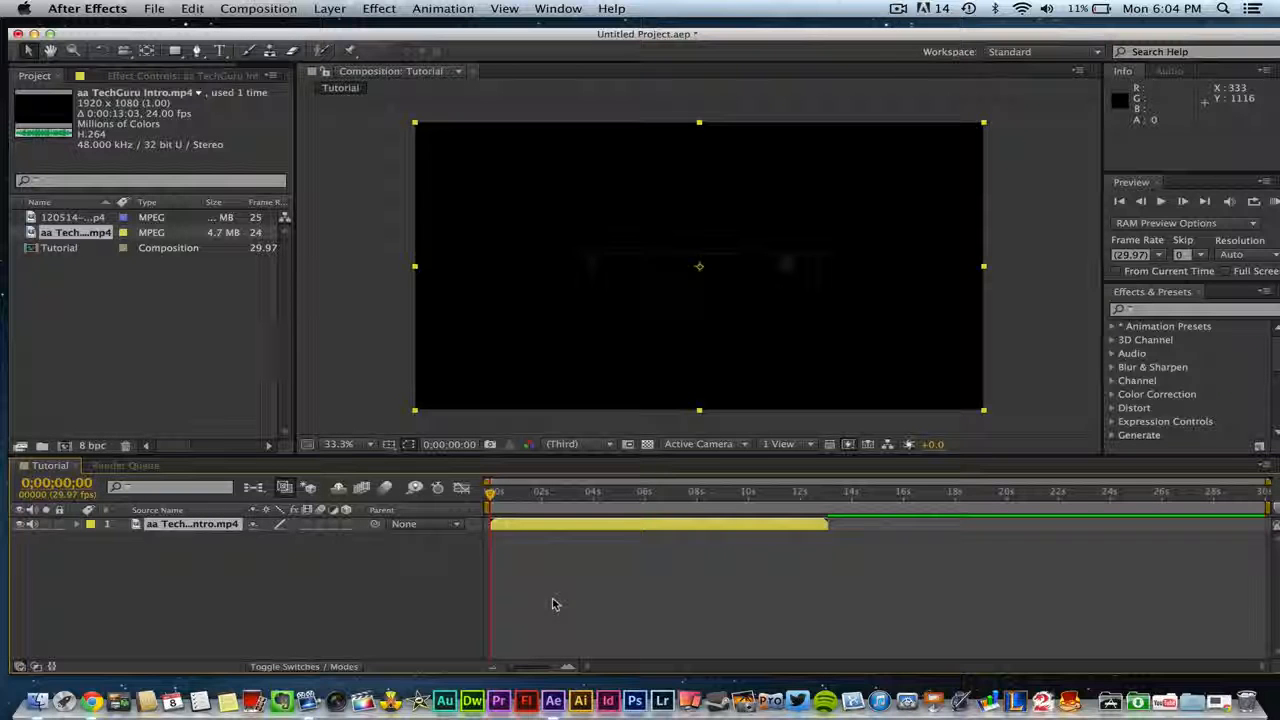
key("space")
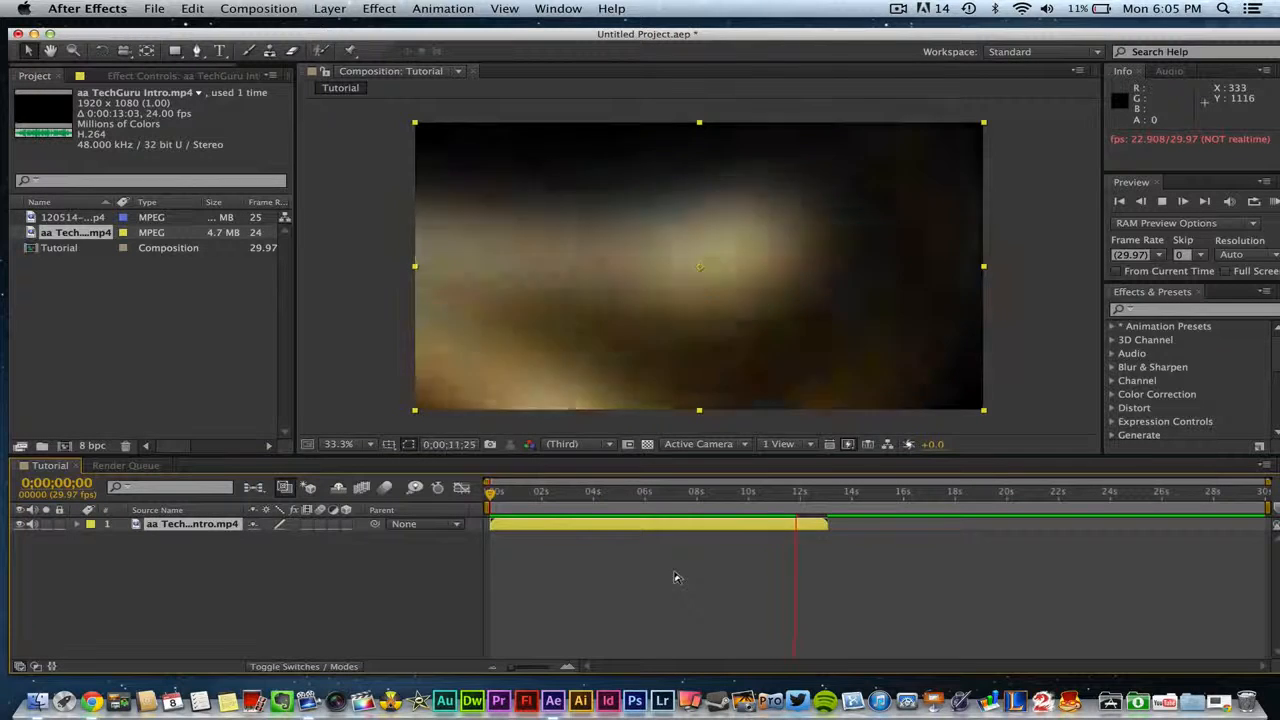
key("space")
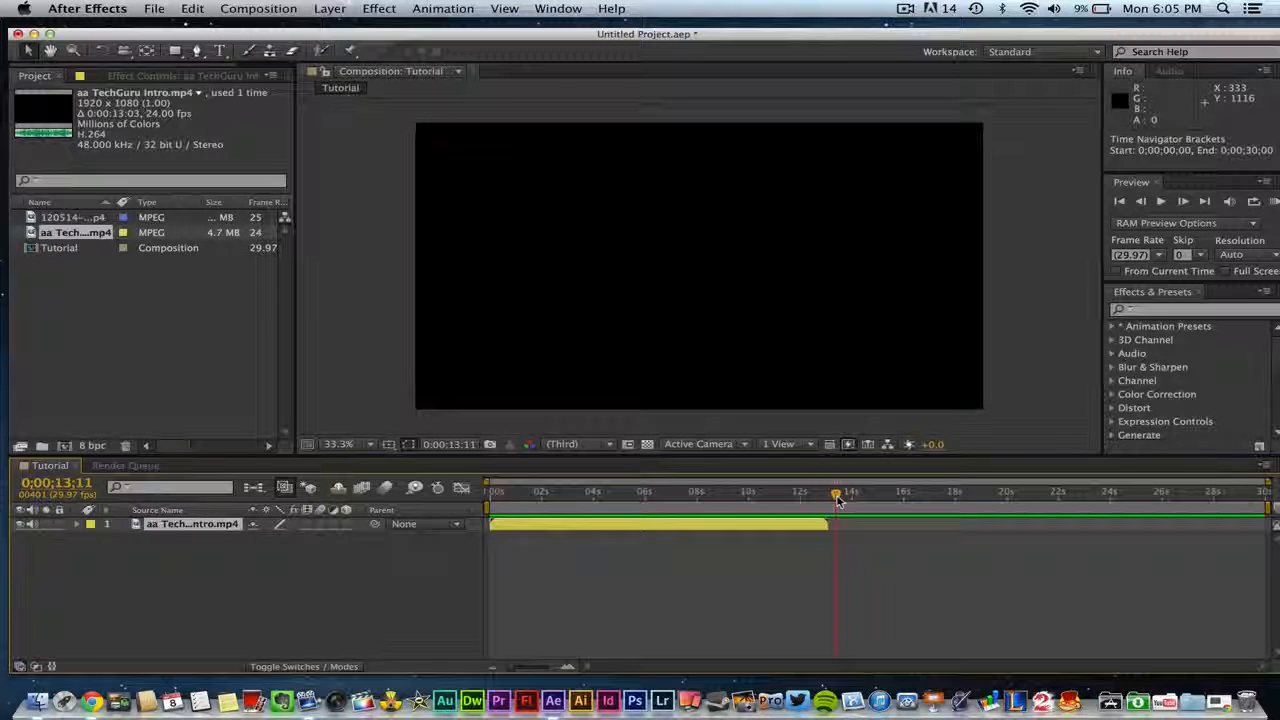
- Play back the intro clip from the start of the Tutorial composition and stop at about 0;00;07;25
left_click_drag(838, 500, 546, 520)
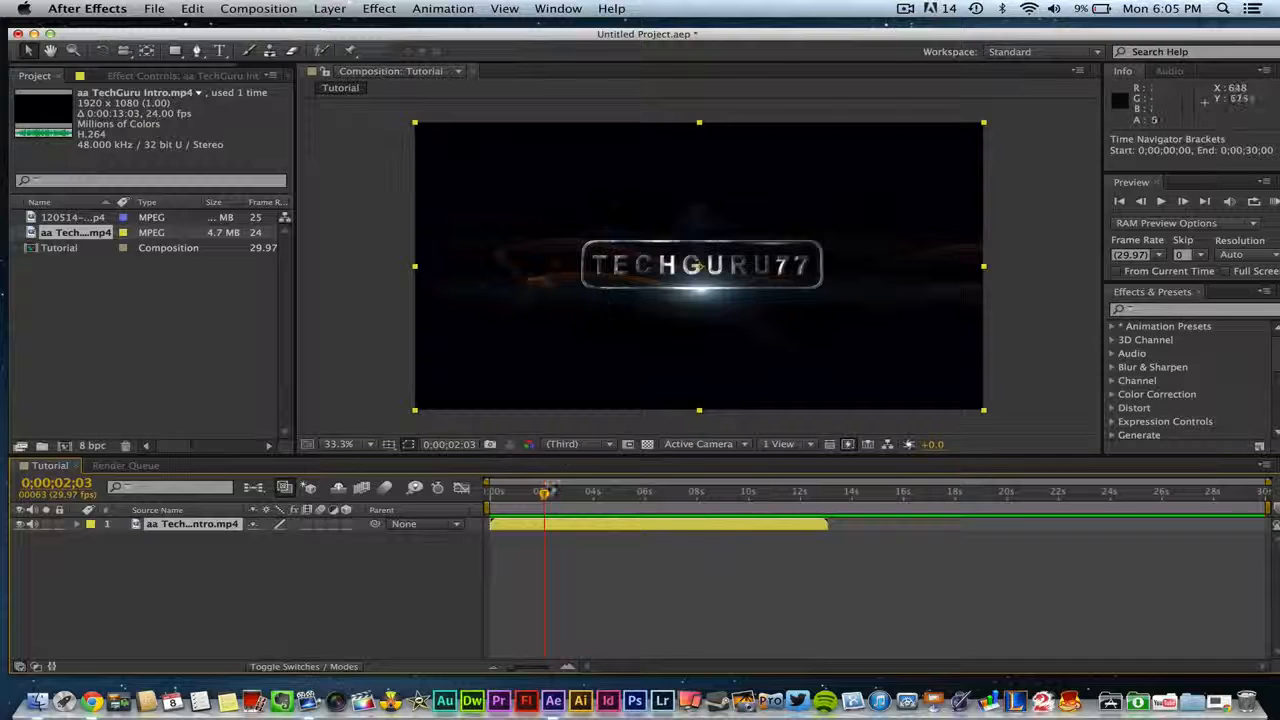
key("KP_0")
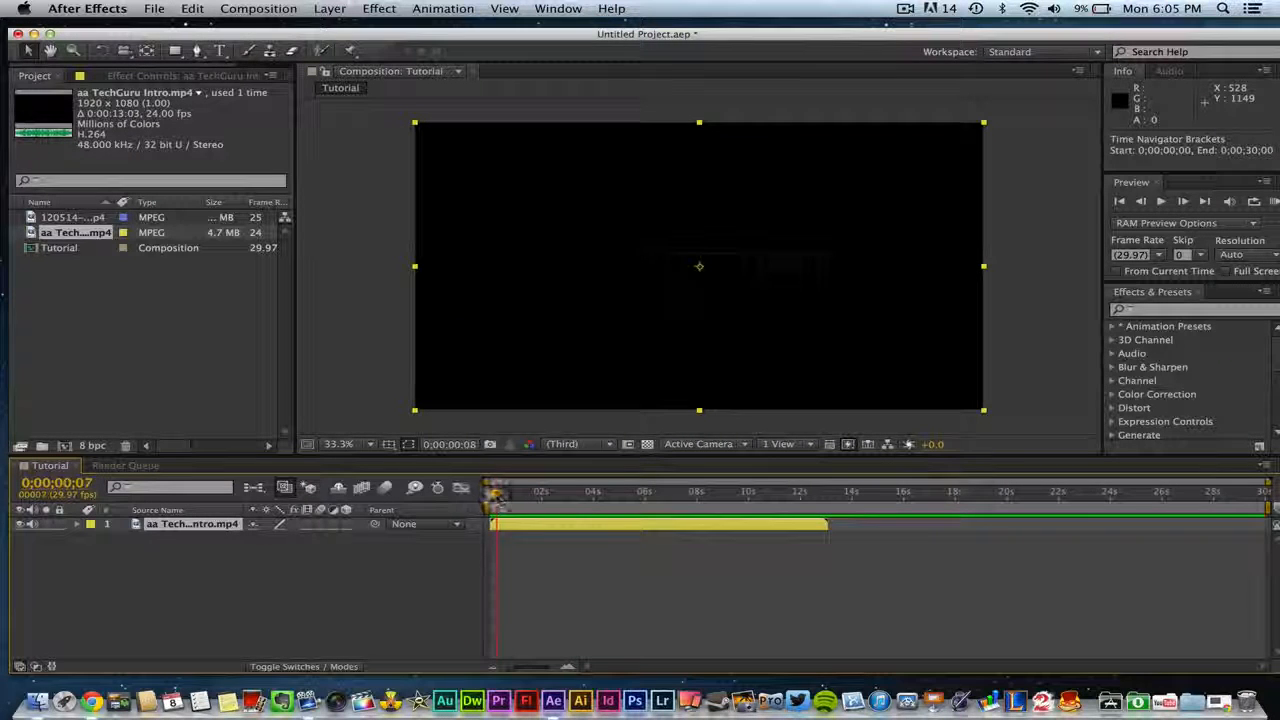
left_click_drag(495, 496, 482, 500)
key("space")
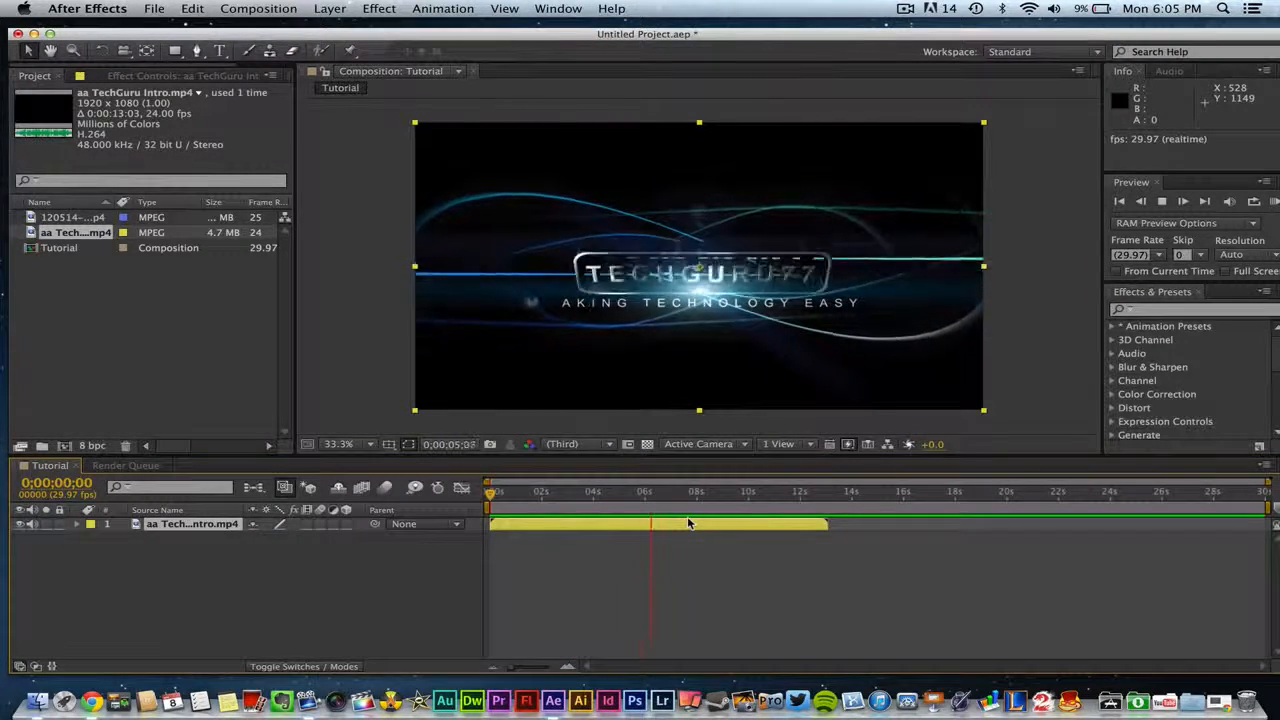
key("space")
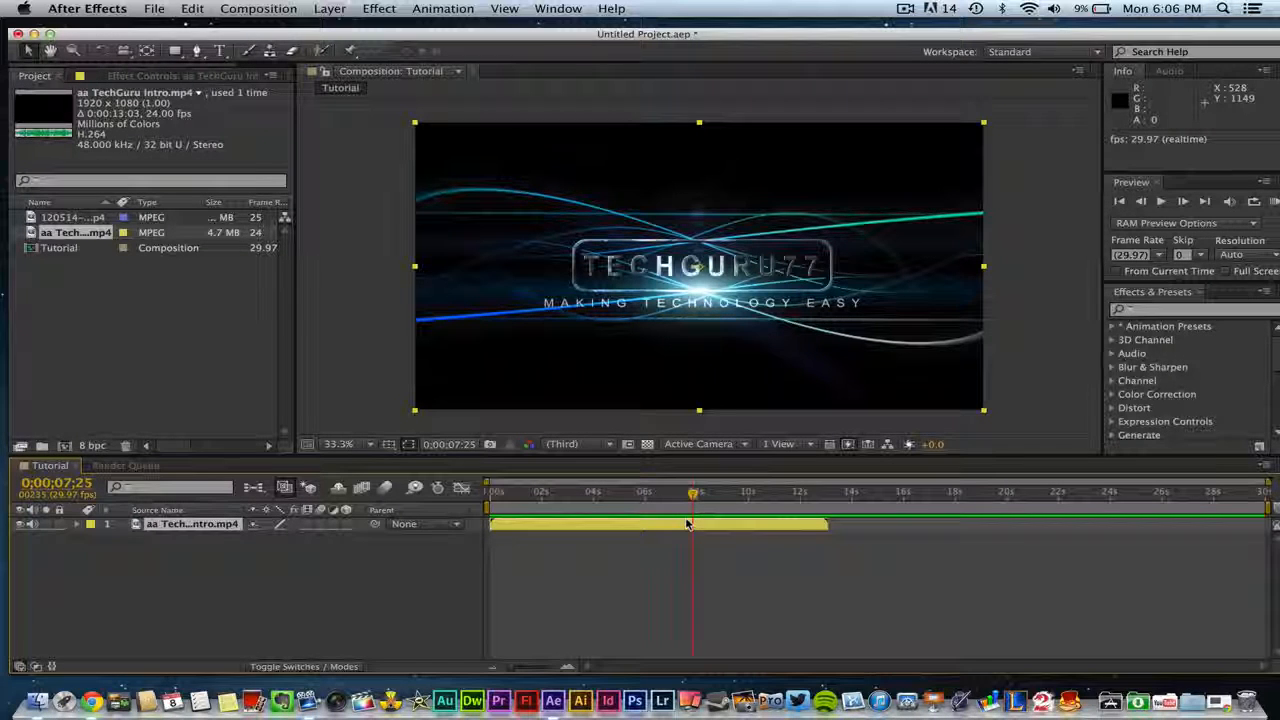
- Deselect the intro clip both in the timeline and in the project items
left_click(633, 568)
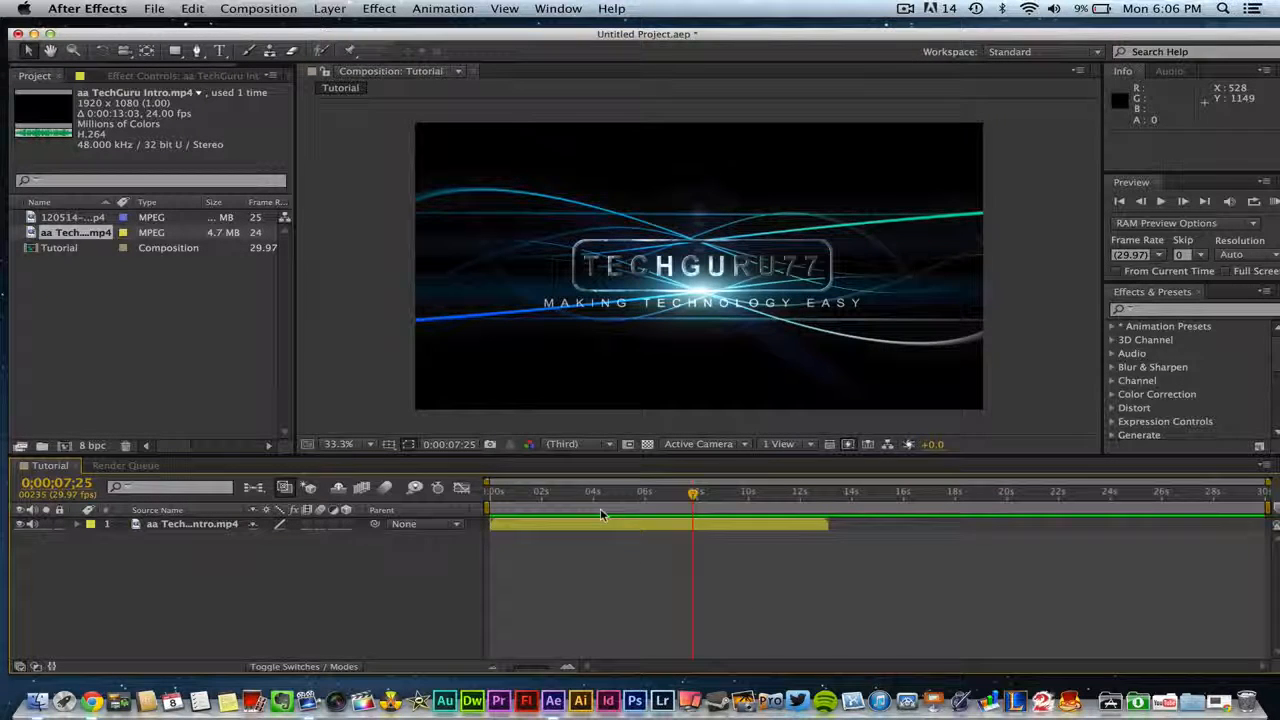
left_click(345, 175)
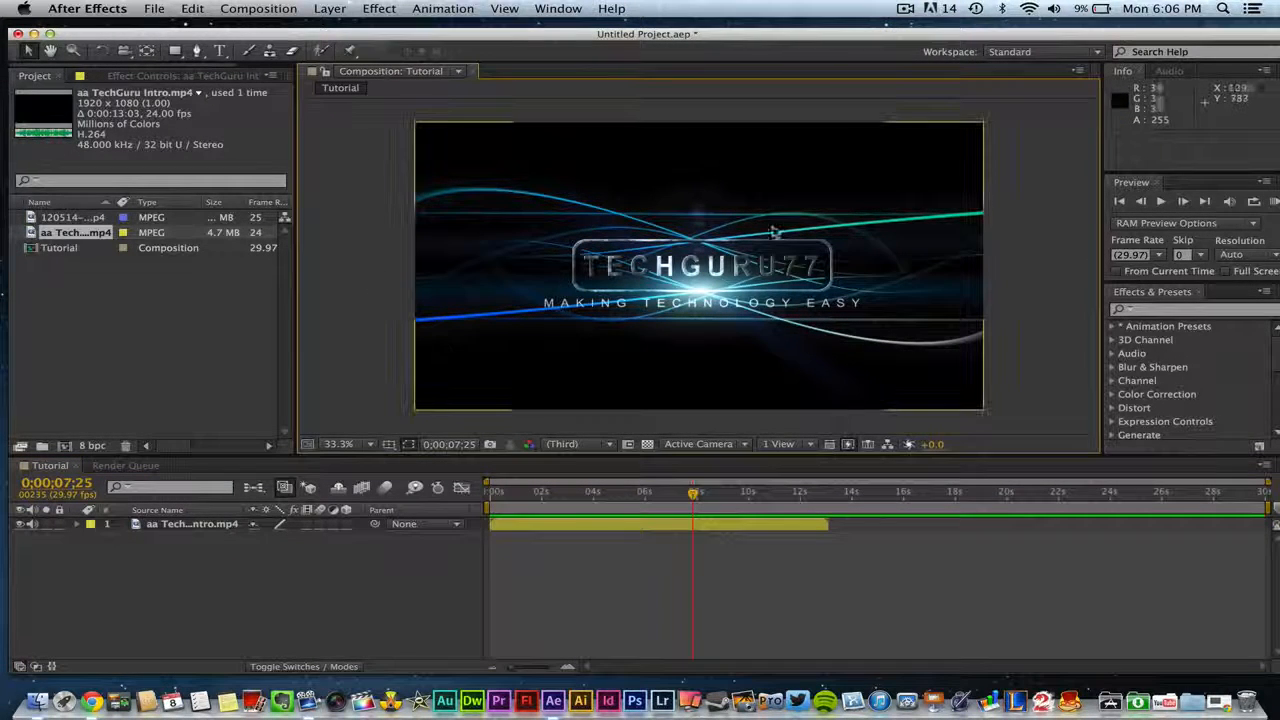
left_click(119, 297)
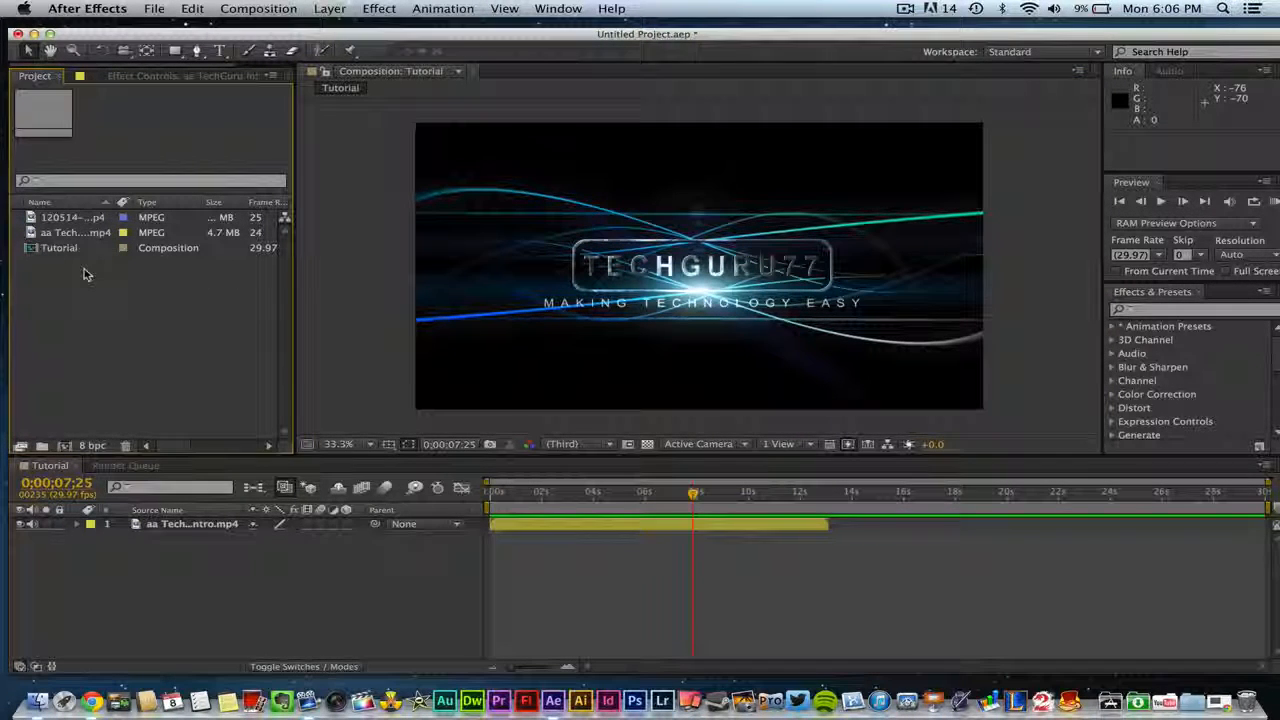
- Try filtering the project items with the search text "fjdkl" and clear the search
left_click(87, 182)
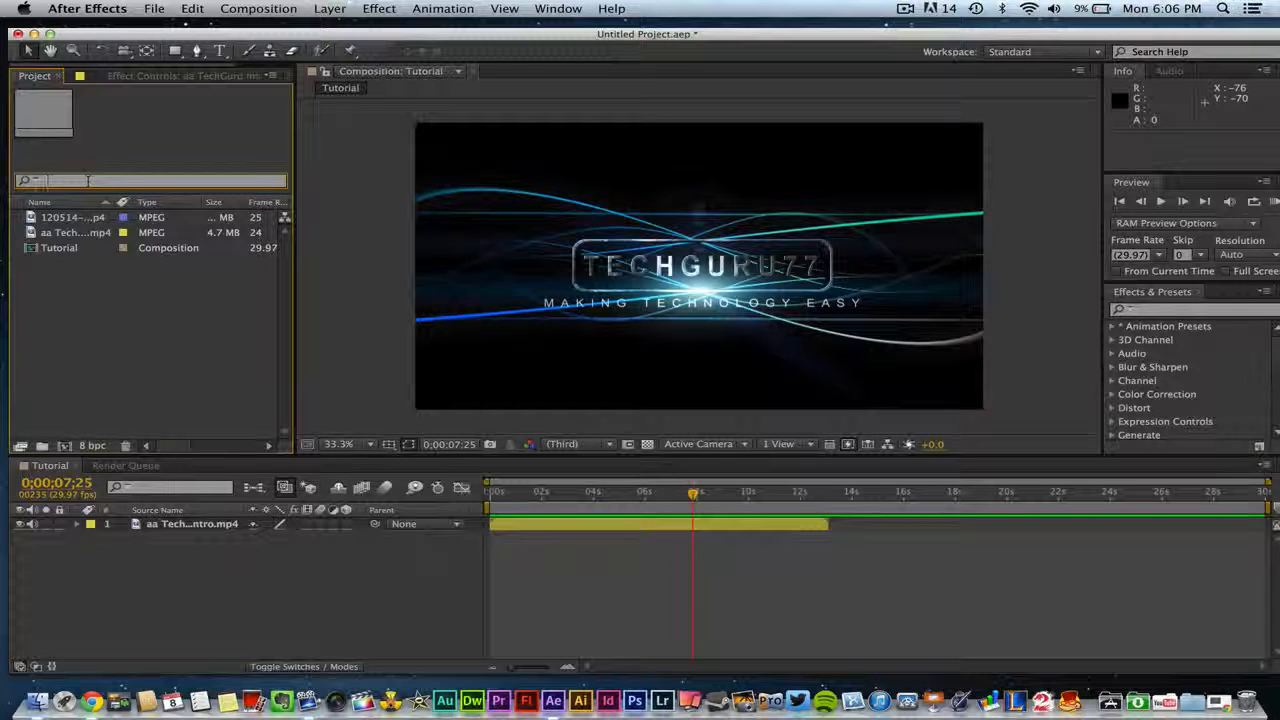
type("fjdk")
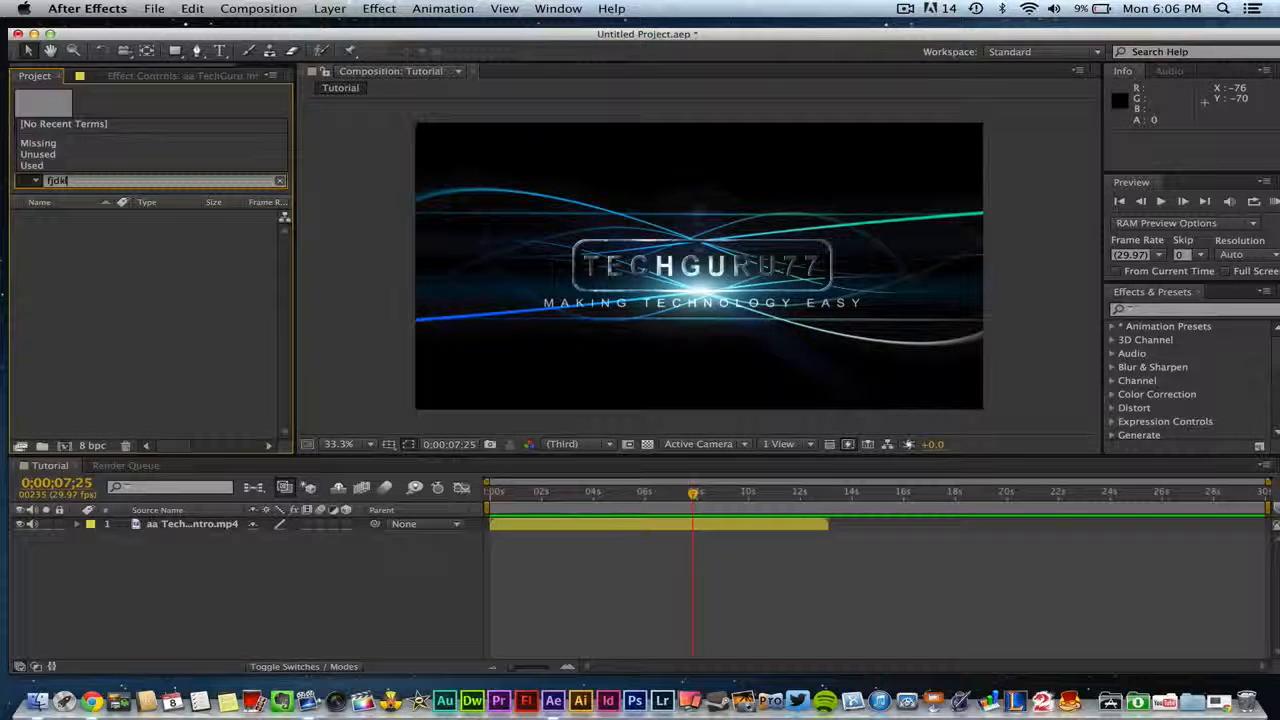
type("l")
key("BackSpace")
key("BackSpace")
key("BackSpace")
key("BackSpace")
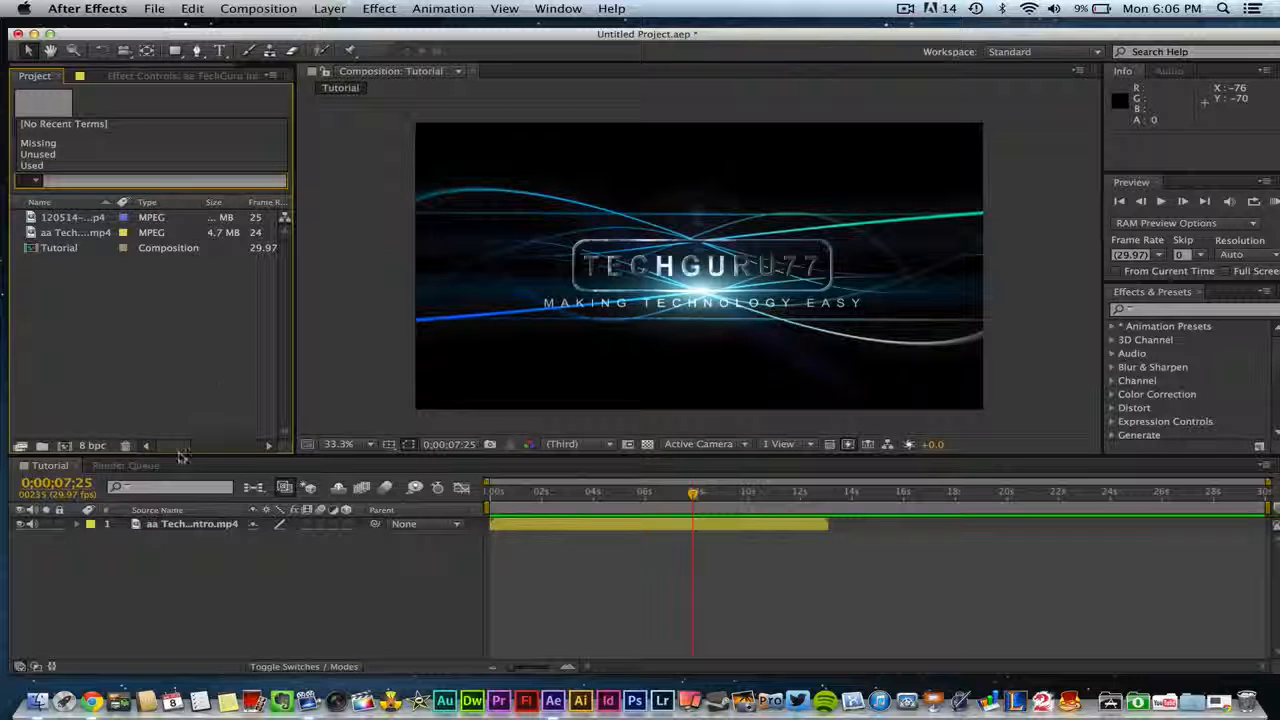
- Try docking the Tools panel beside the composition viewer and within the Project panel group, and return it to its original toolbar place
left_click(149, 52)
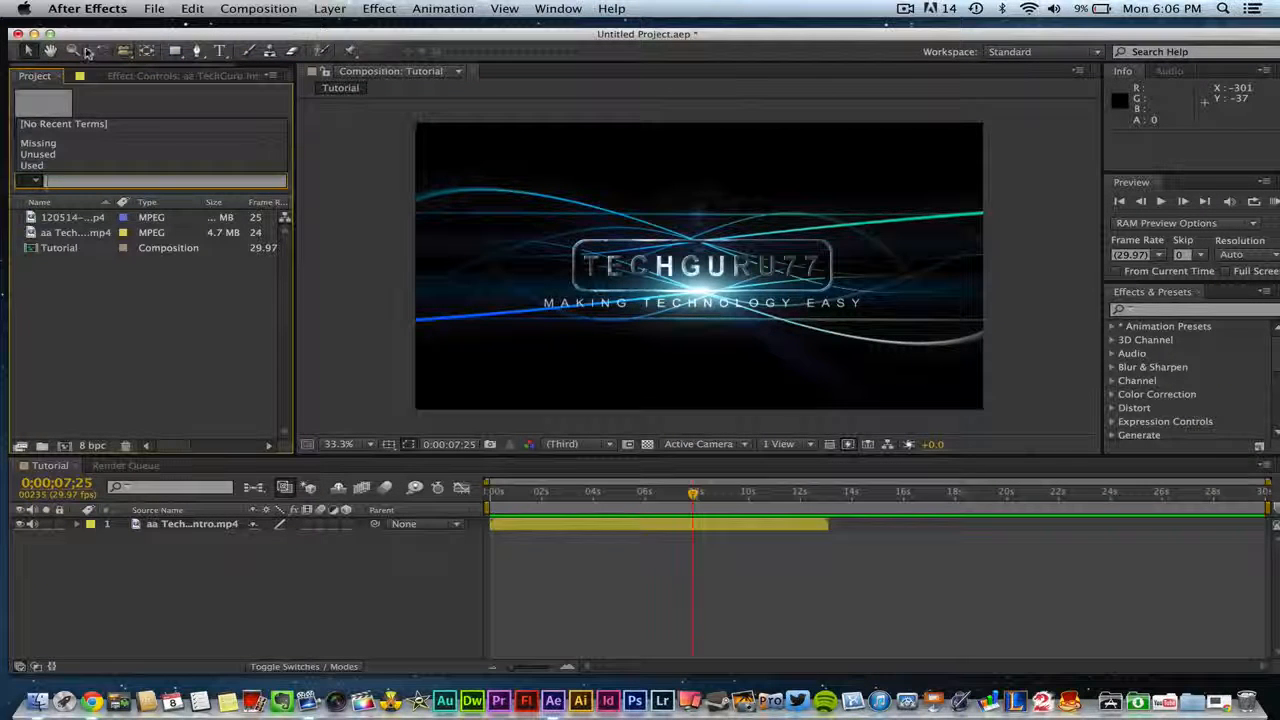
left_click_drag(14, 58, 306, 164)
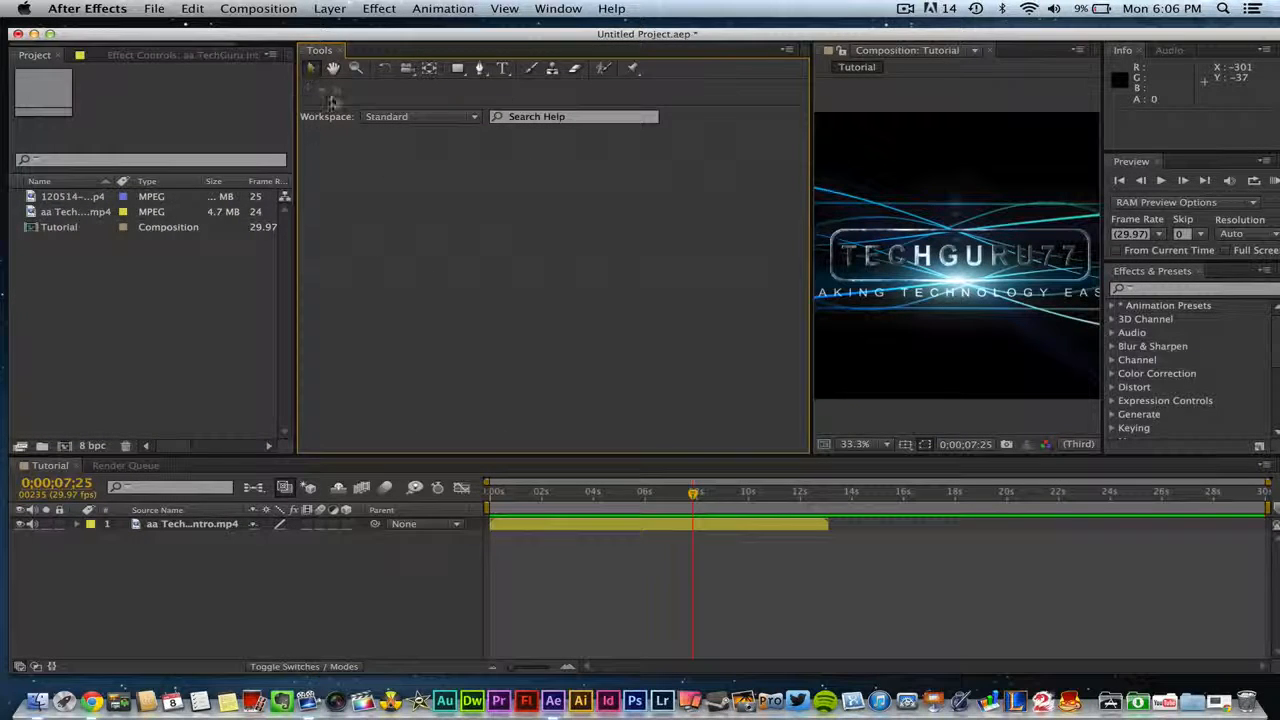
left_click_drag(320, 55, 150, 57)
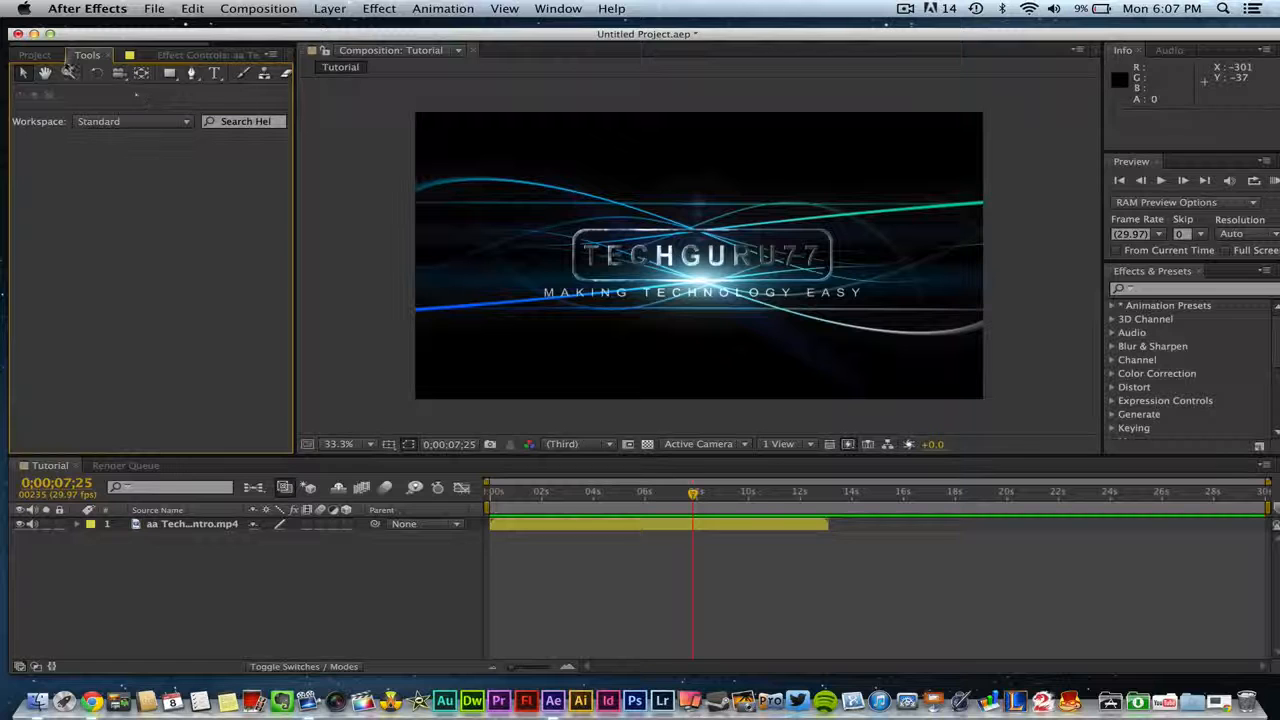
mouse_move(87, 55)
left_mouse_down()
mouse_move(100, 62)
mouse_move(105, 46)
left_mouse_up()
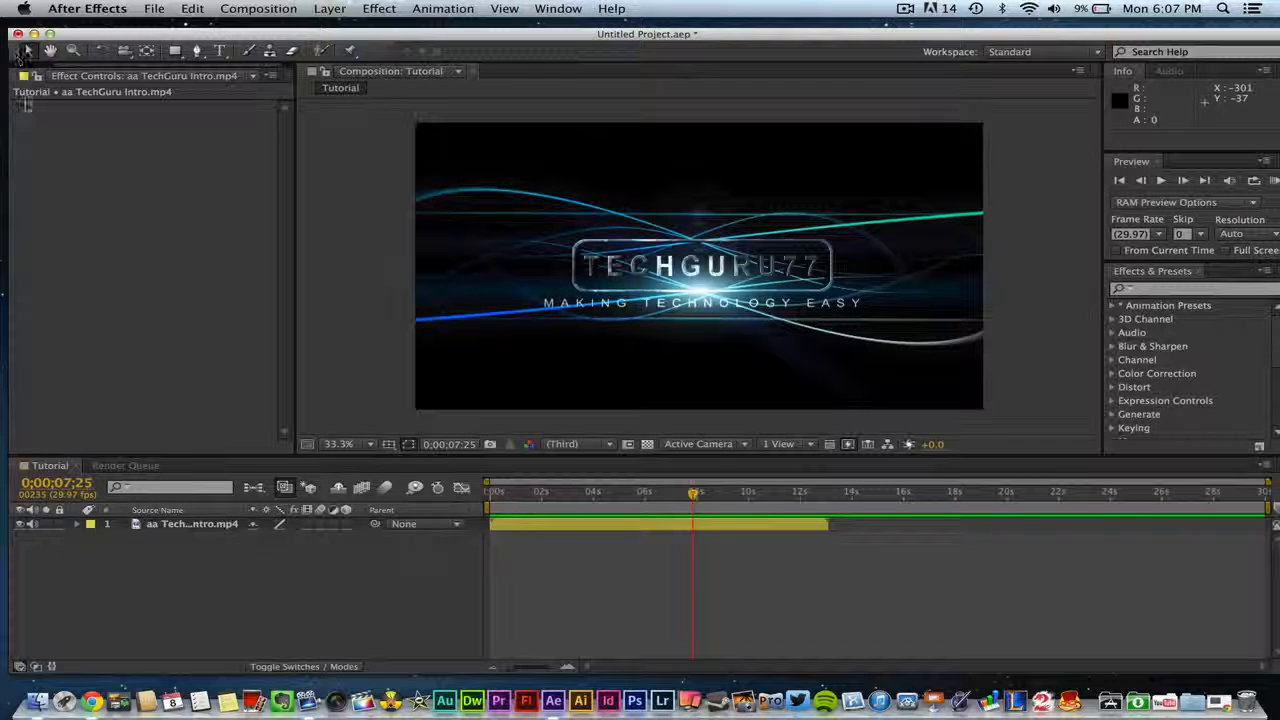
- Dock the Tools panel in the Effect Controls panel group and bring the intro clip's Effect Controls to the front
left_click_drag(27, 50, 87, 150)
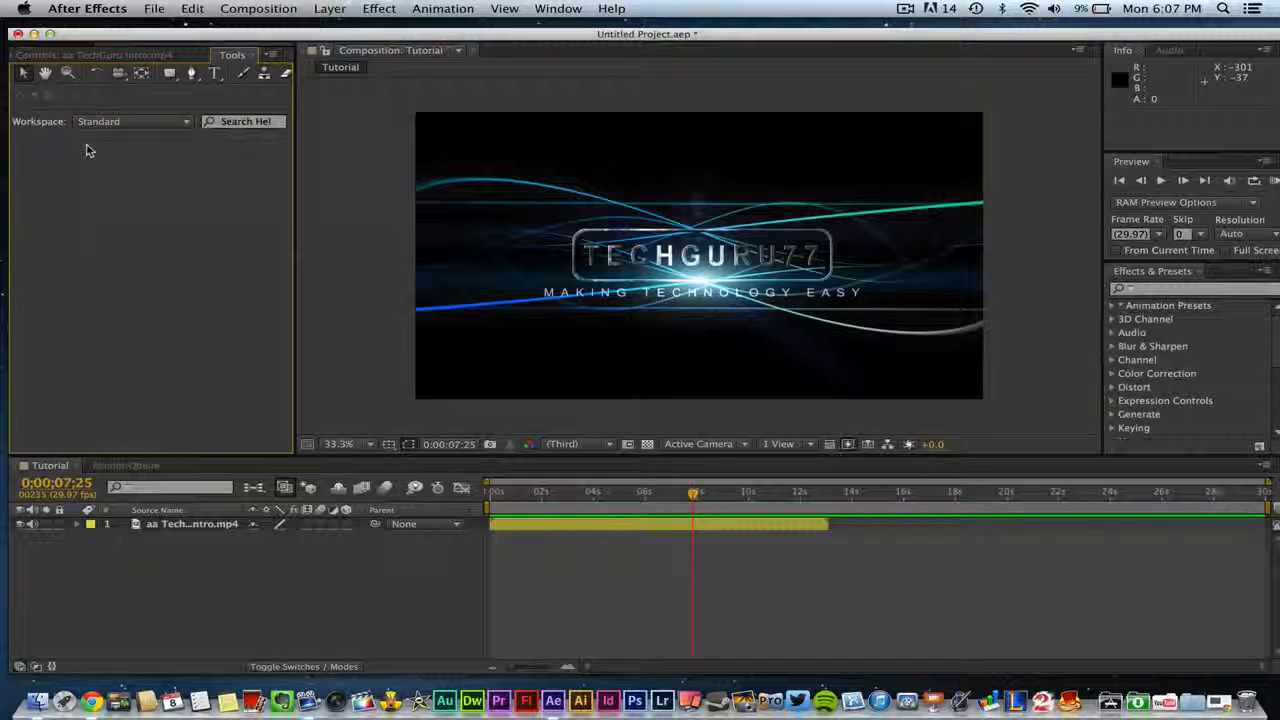
left_click(68, 56)
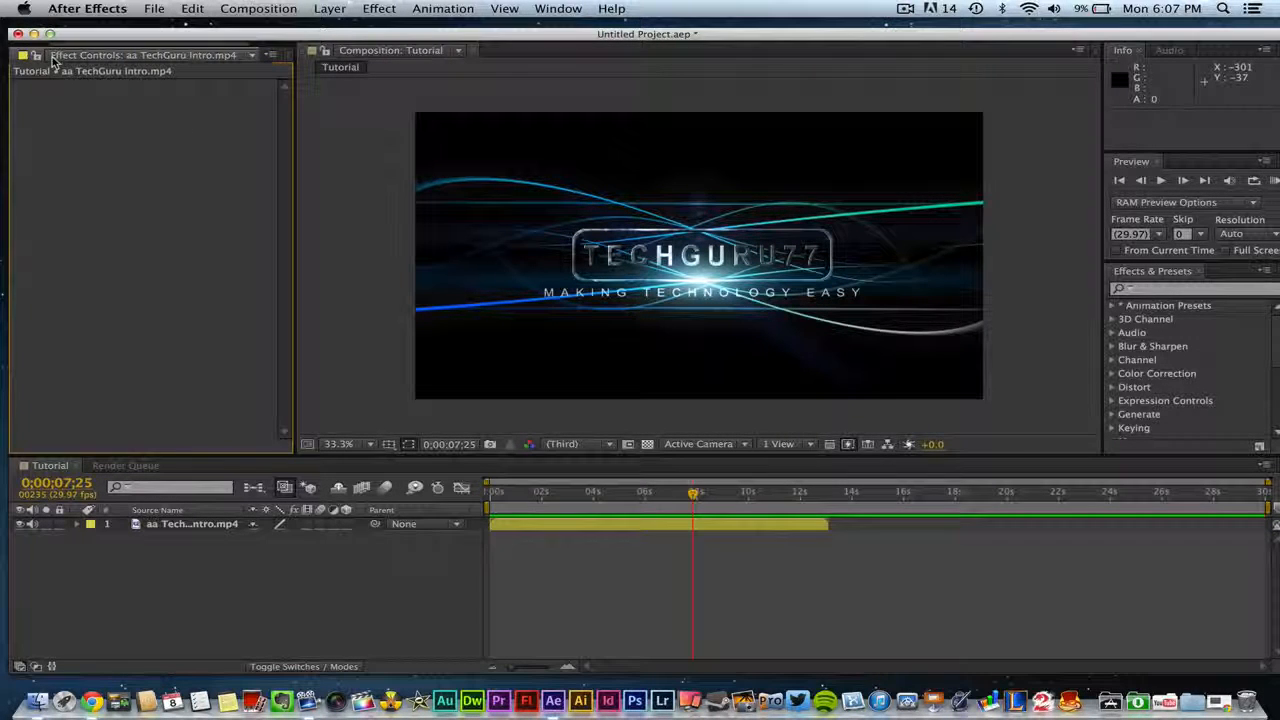
left_click(53, 59)
left_click(229, 156)
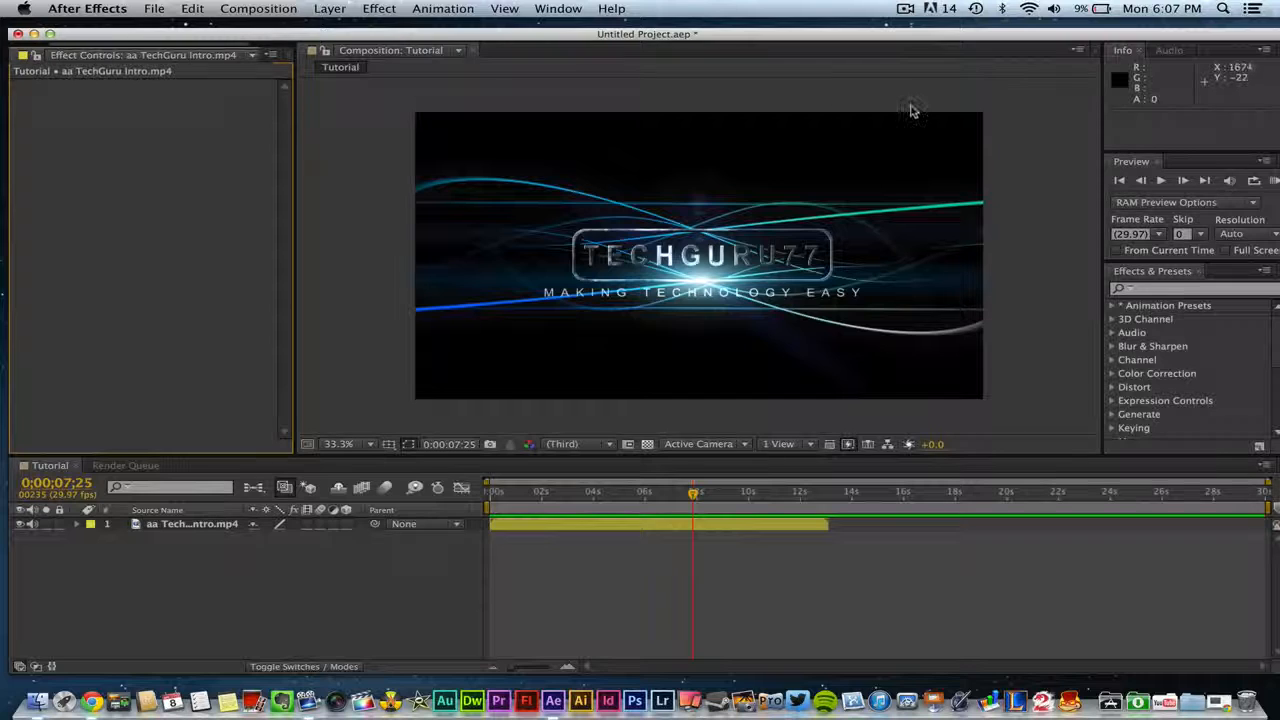
- Examine the composition at several magnifications, selecting the intro clip in the viewer and leaving the magnification at 25%
scroll(910, 110, "up", 4)
scroll(859, 103, "down", 7)
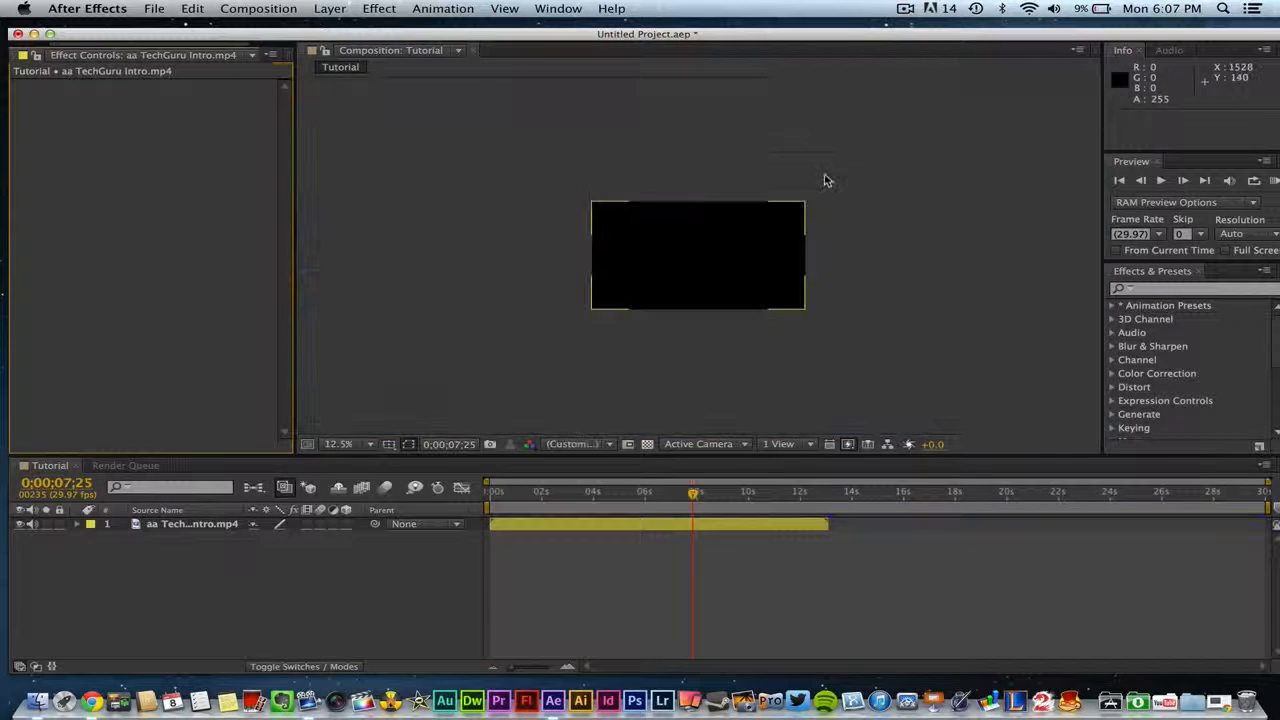
scroll(826, 183, "up", 2)
scroll(826, 186, "down", 1)
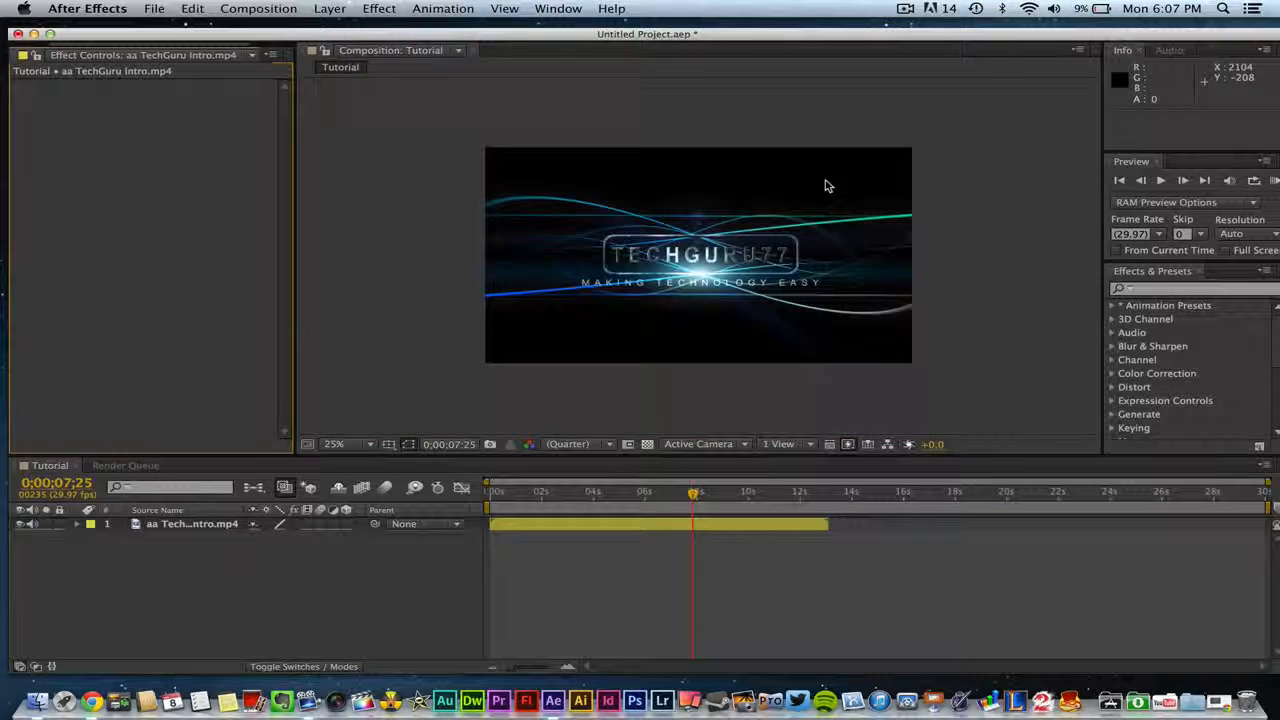
left_click(826, 185)
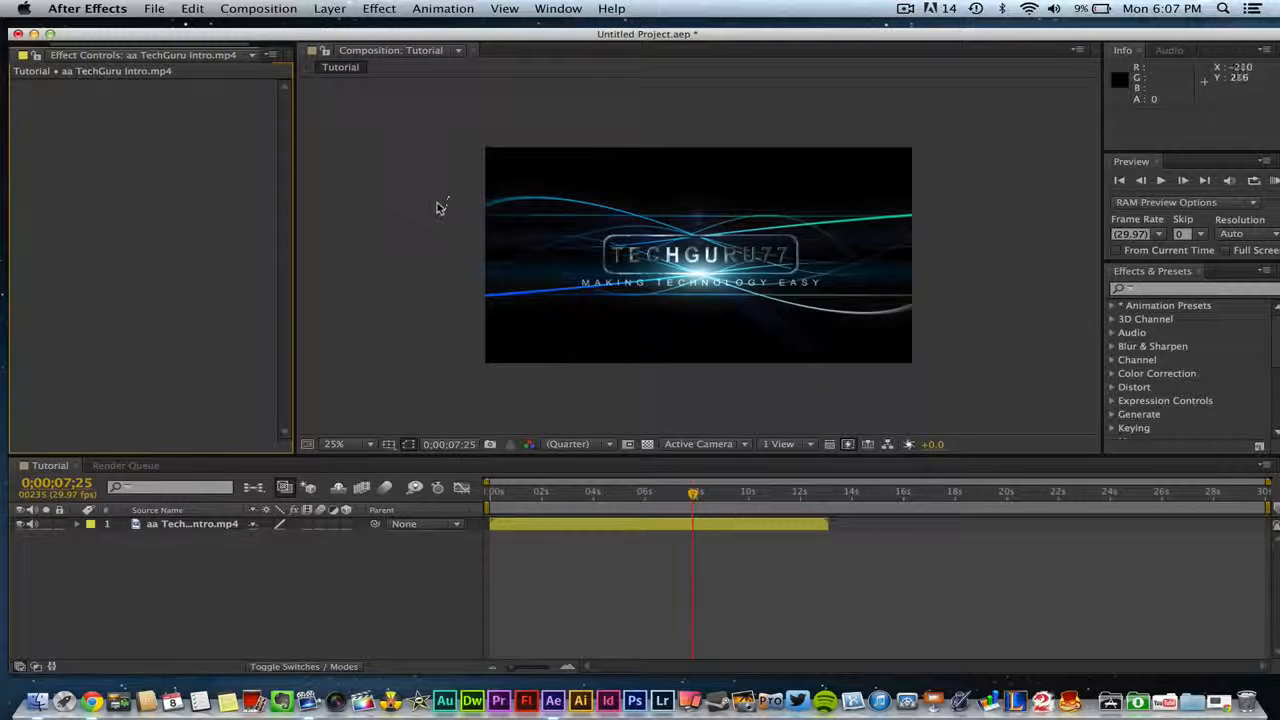
left_click(550, 228)
scroll(692, 258, "up", 1)
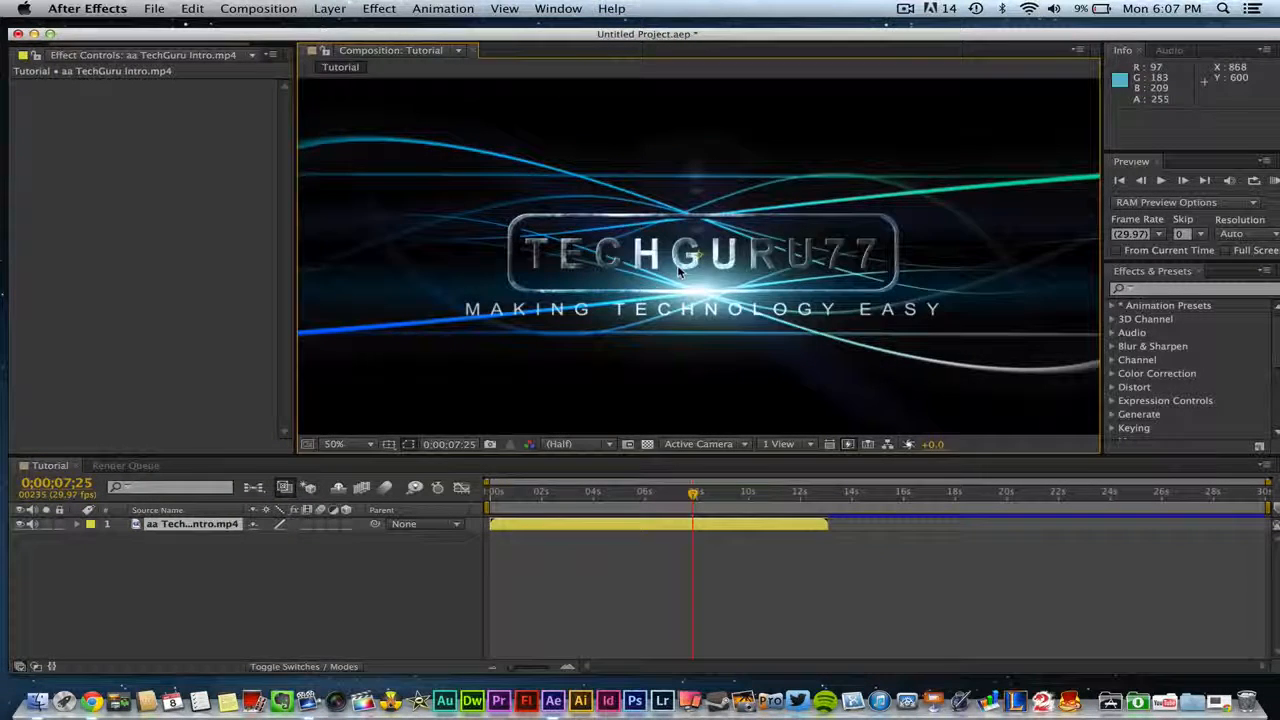
scroll(679, 270, "down", 4)
scroll(679, 270, "up", 2)
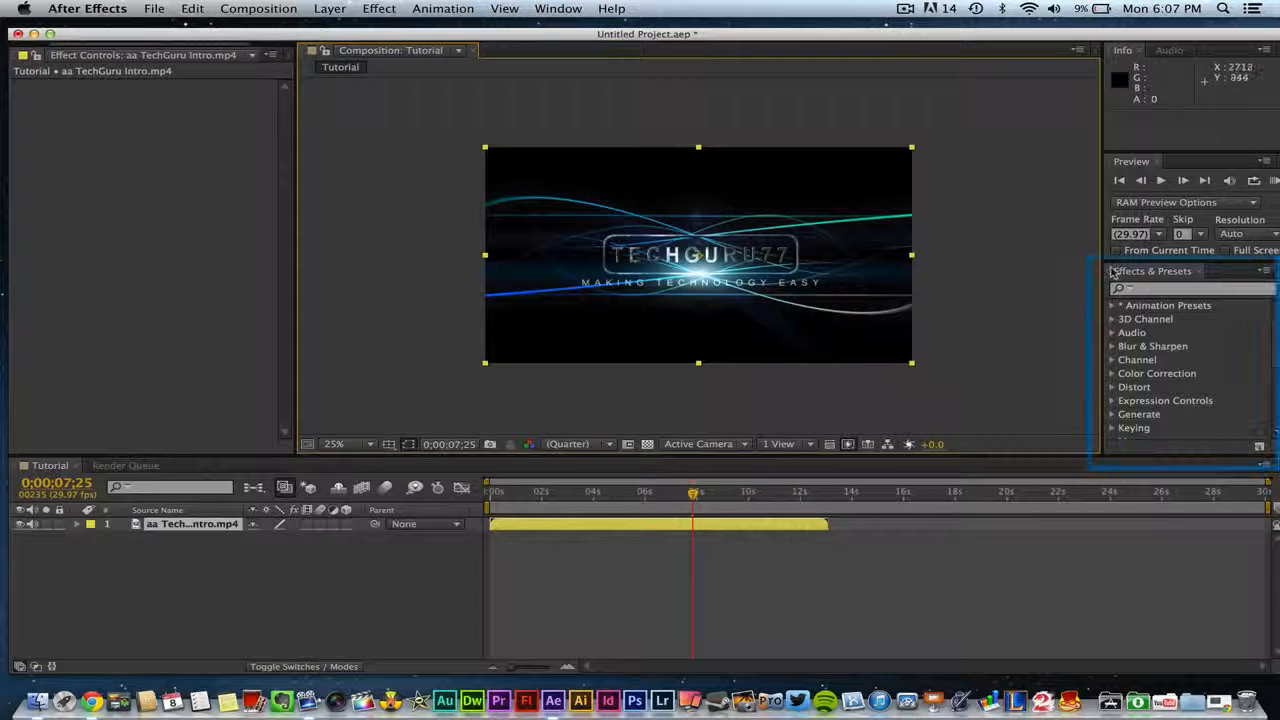
- Preview the composition from the current time, stop at about 0;00;09;19, and show the audio levels
left_click(1203, 289)
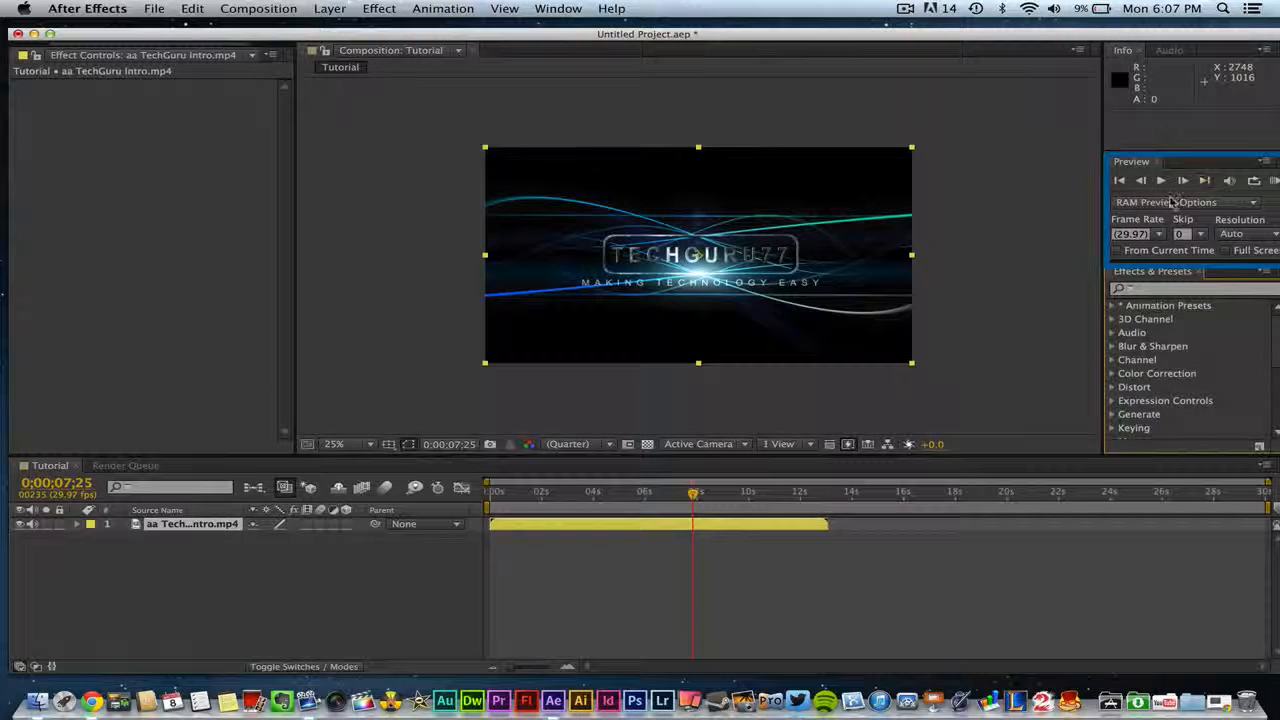
left_click(1160, 180)
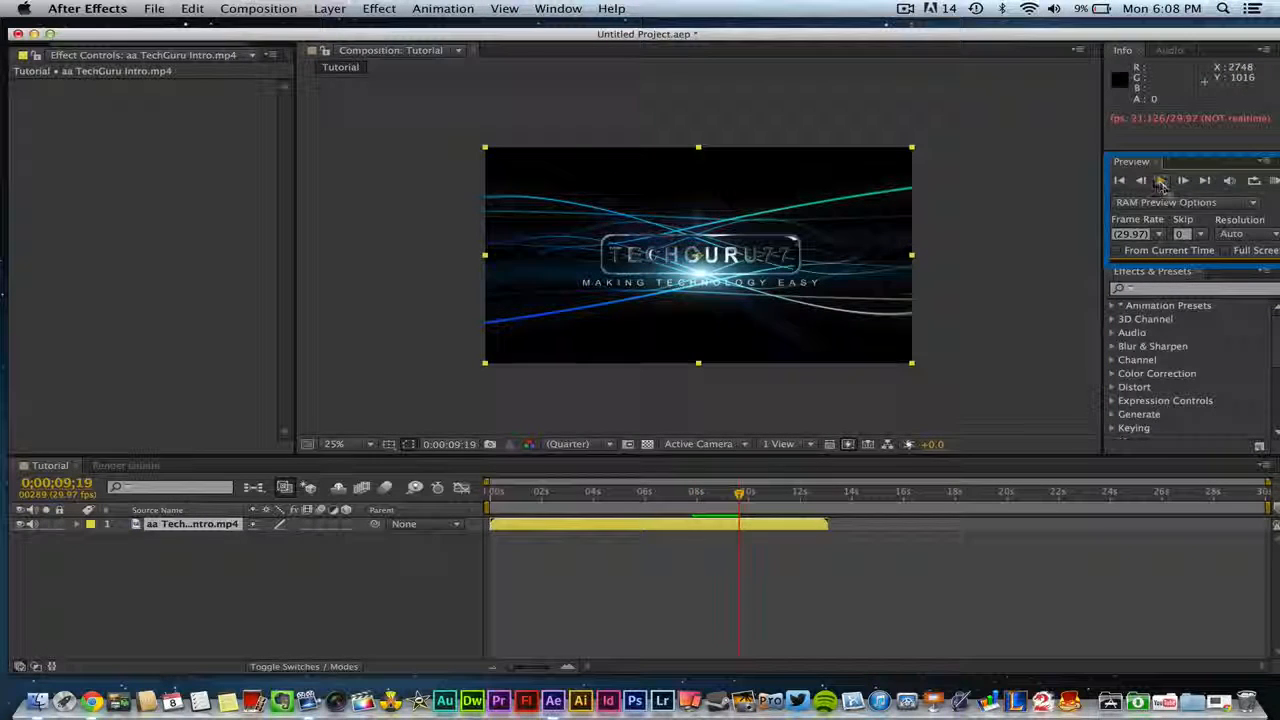
left_click(1160, 181)
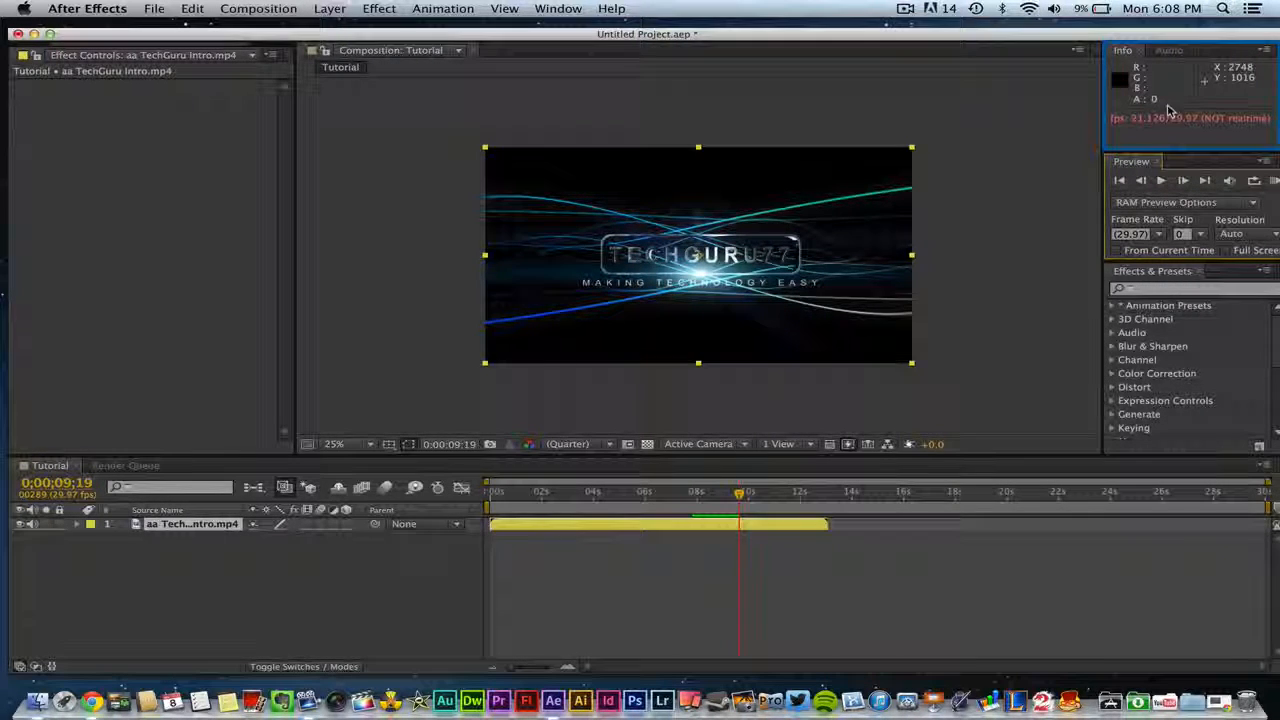
left_click(1168, 51)
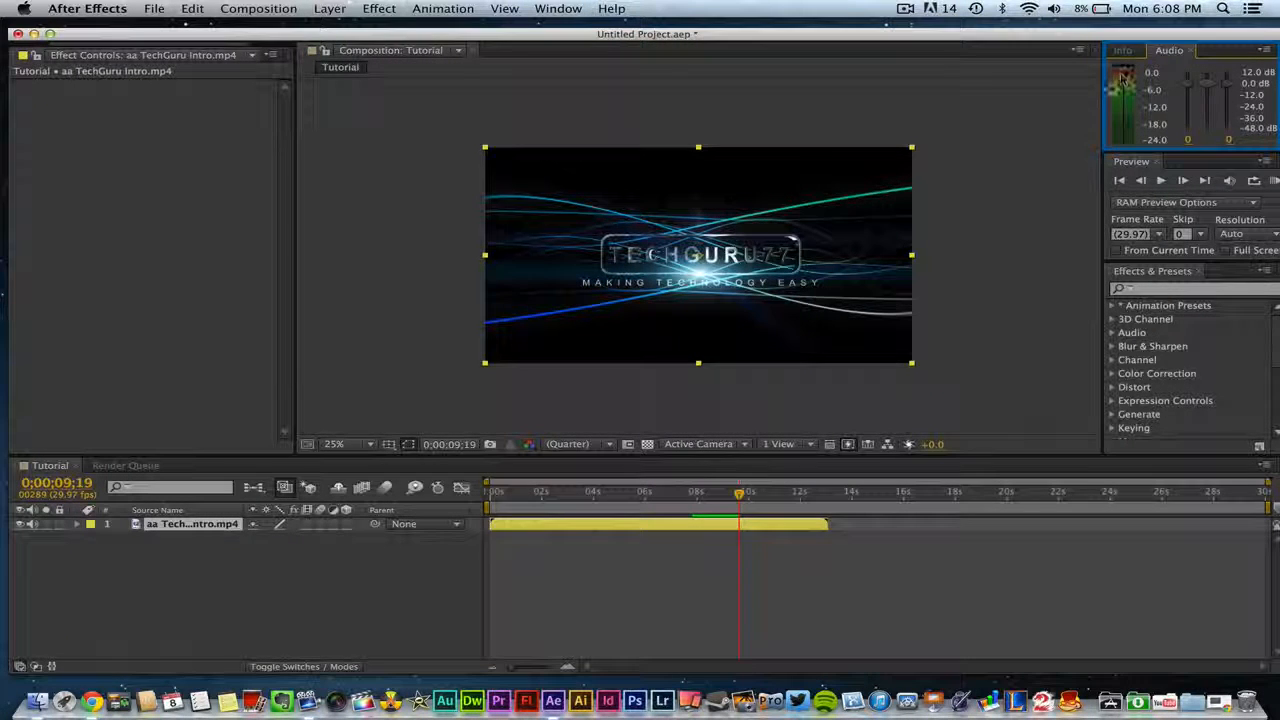
- Select the aa TechGuru Intro.mp4 layer in the timeline and expand its properties
left_click(229, 586)
left_click(178, 530)
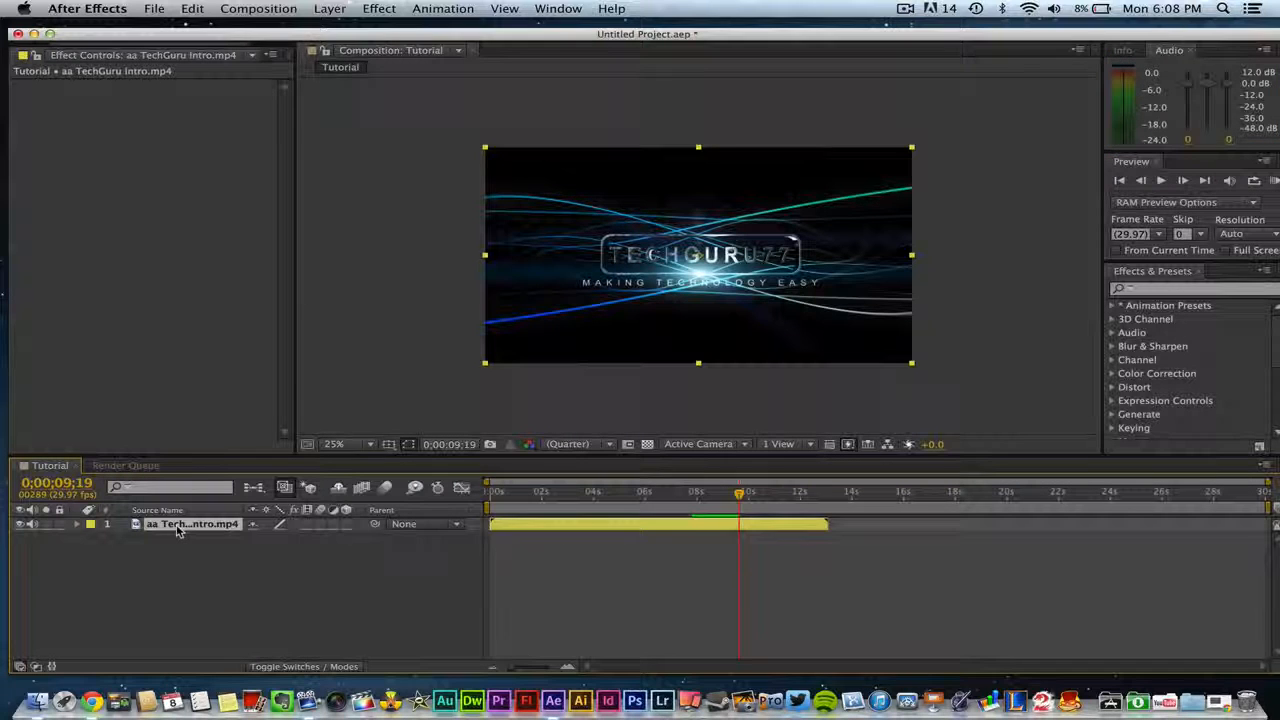
left_click(77, 526)
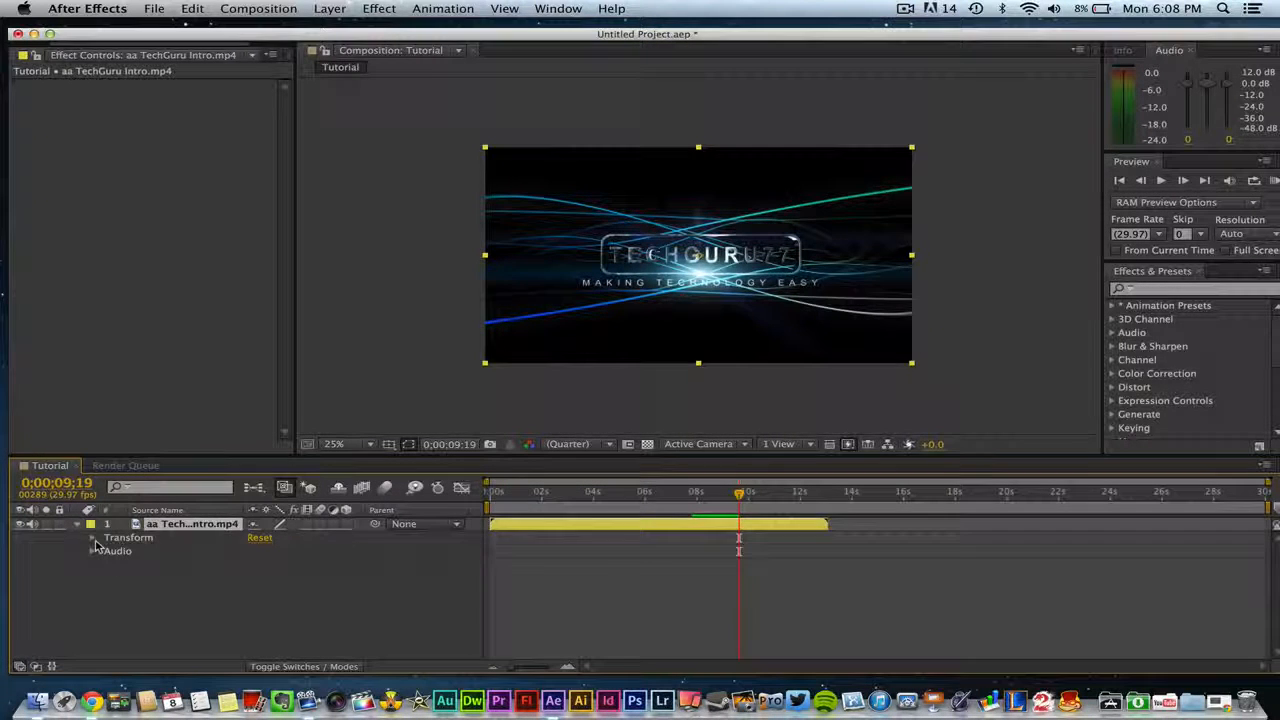
left_click(92, 549)
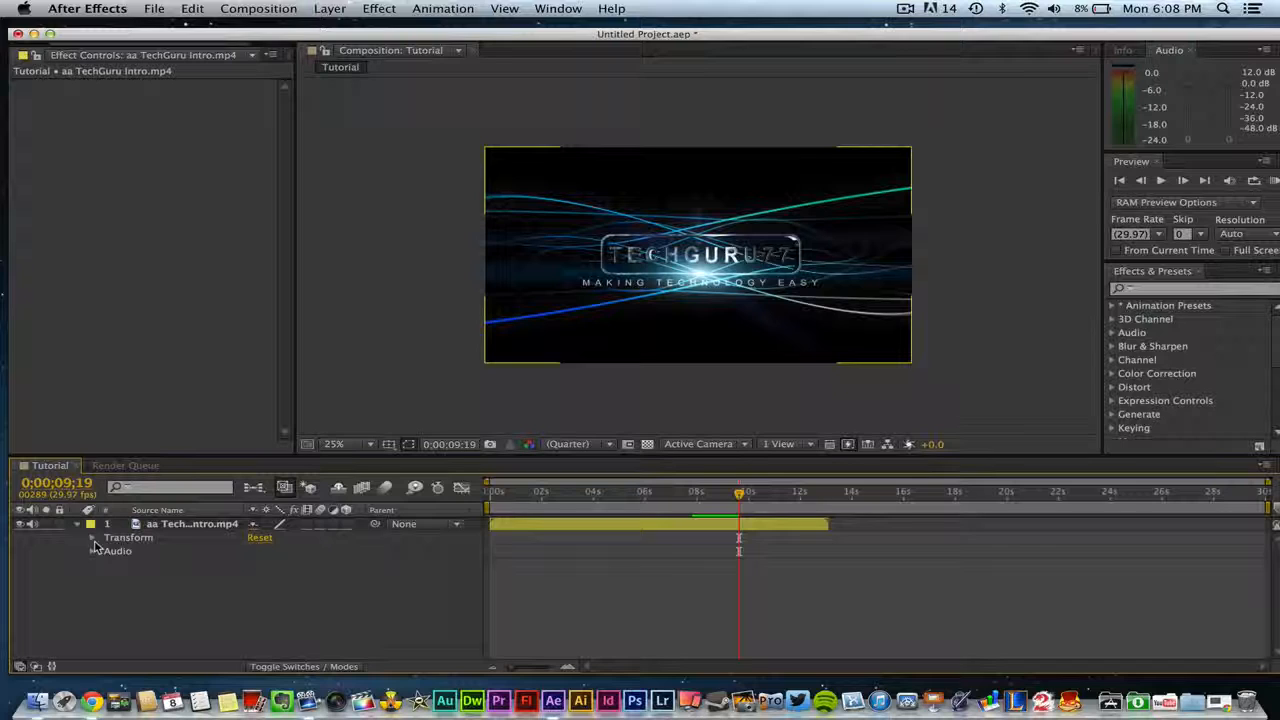